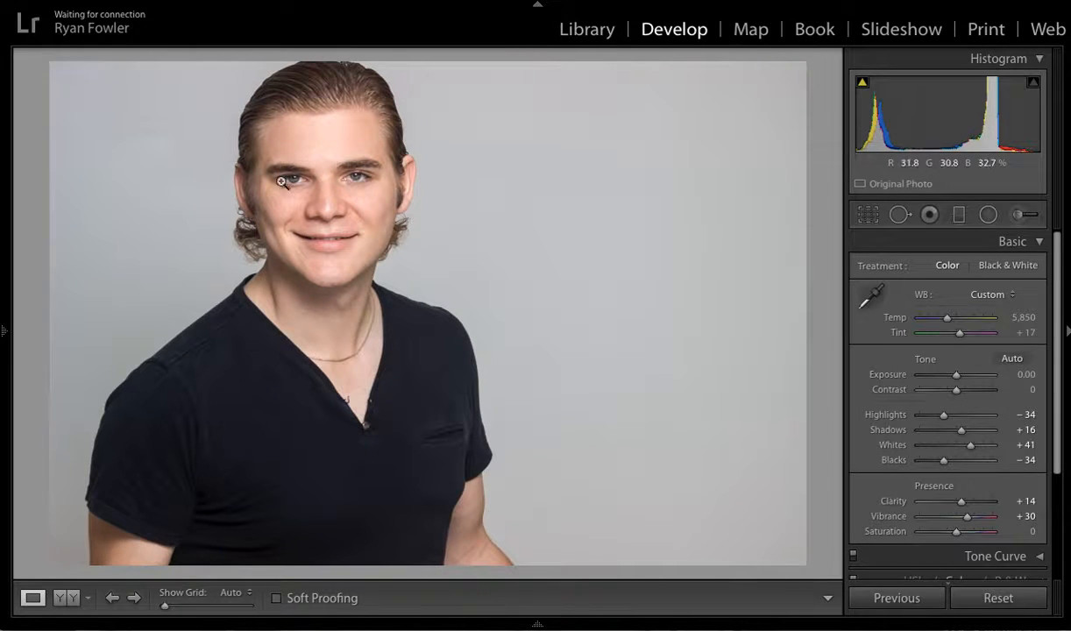
# Step: Zoom to 1:1 on the portrait and pan so both eyes fill the view
pyautogui.click(356, 178)
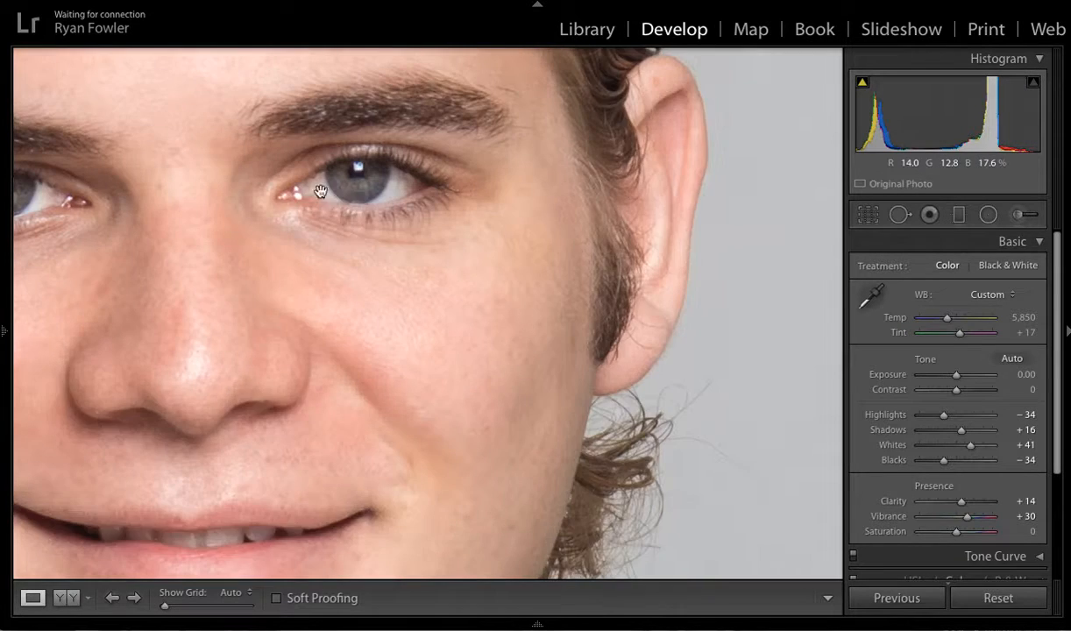
pyautogui.moveTo(534, 302)
pyautogui.mouseDown()
pyautogui.moveTo(469, 353)
pyautogui.moveTo(473, 290)
pyautogui.mouseUp()
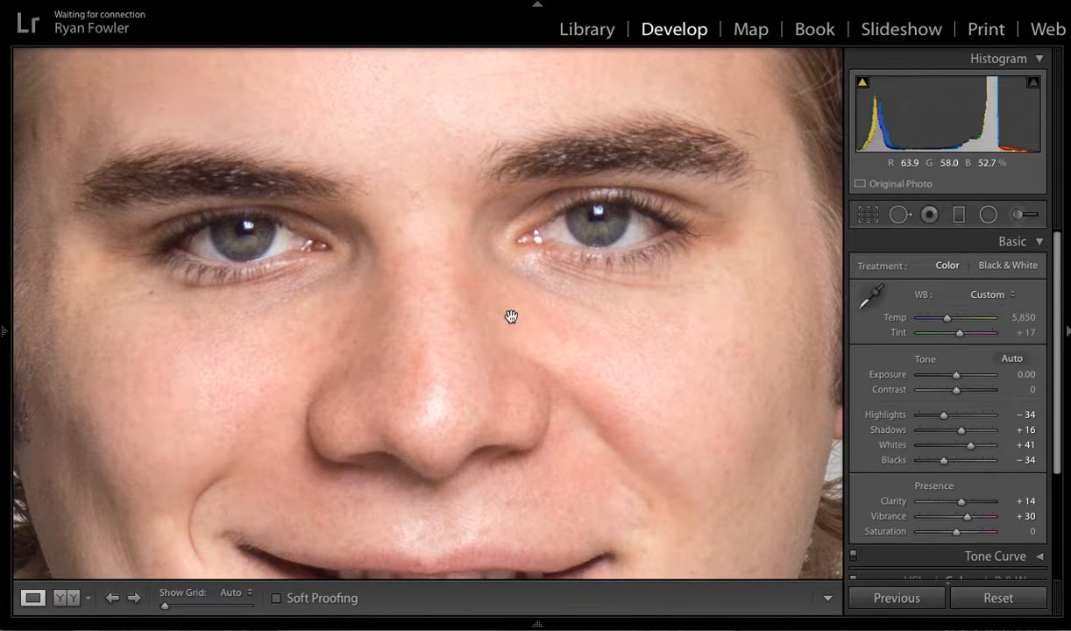
pyautogui.click(469, 256)
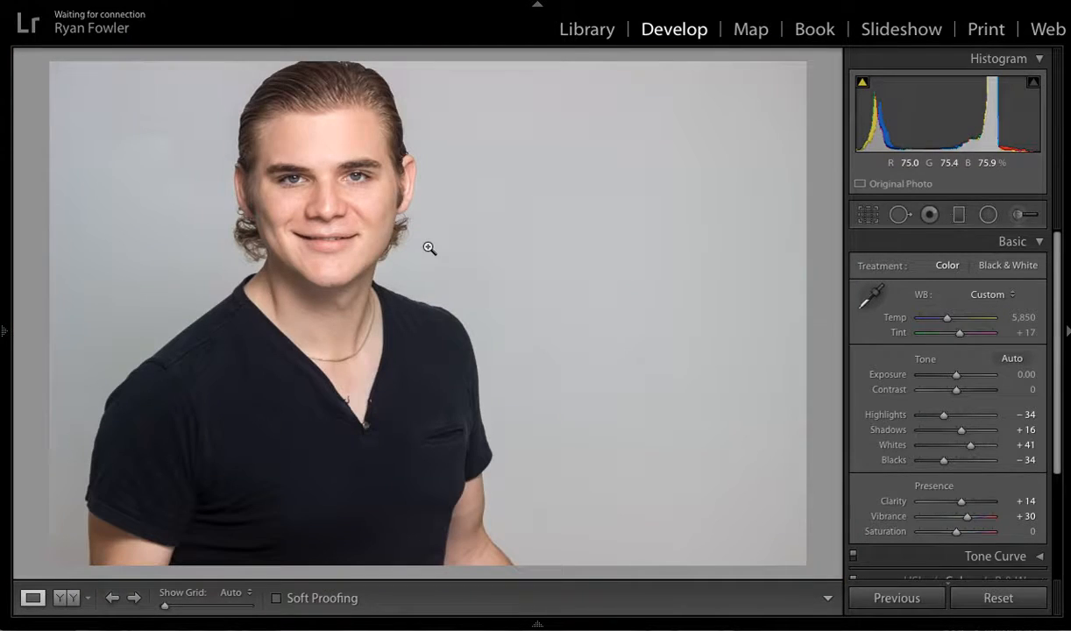
pyautogui.click(334, 178)
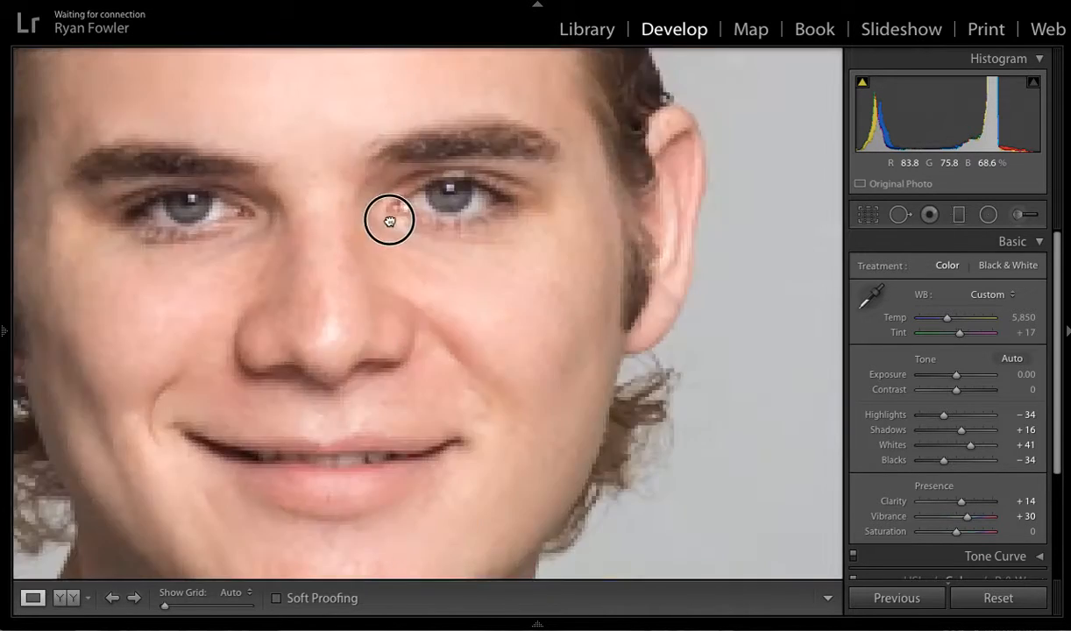
pyautogui.click(390, 221)
pyautogui.click(342, 177)
pyautogui.moveTo(350, 184); pyautogui.dragTo(509, 292)
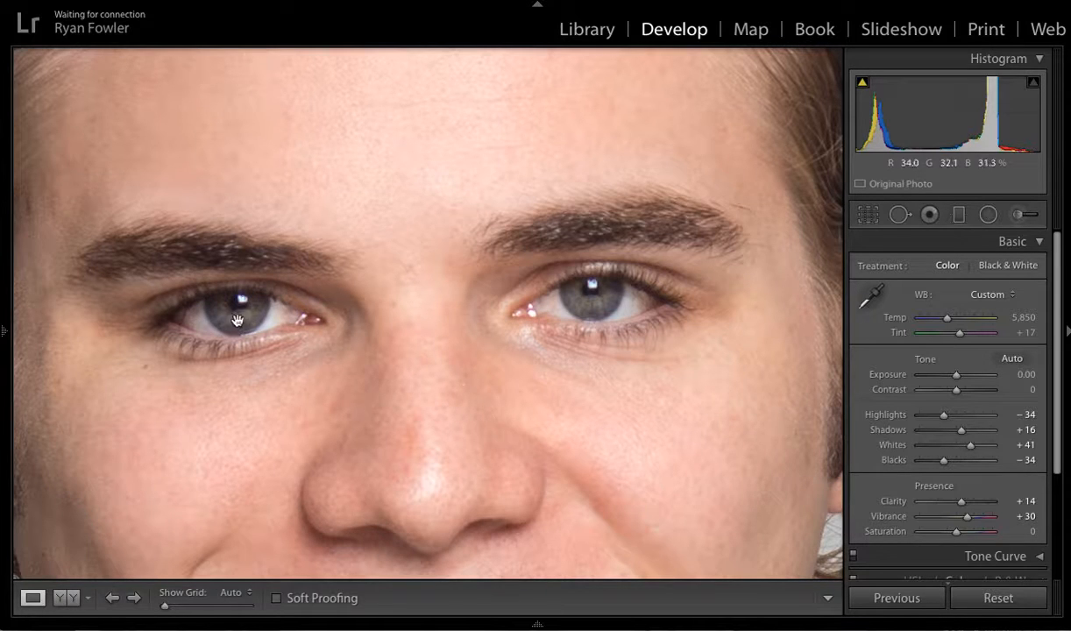
# Step: Select the Adjustment Brush and give it a hard edge with Feather 4 at size 1.0
pyautogui.click(1021, 215)
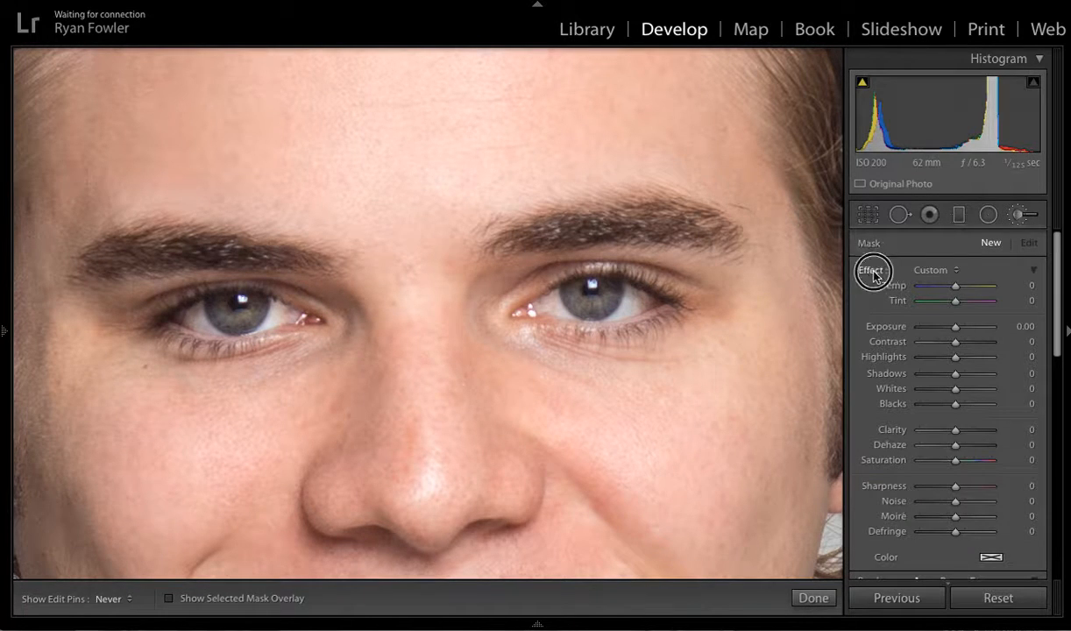
pyautogui.scroll(-5, 931, 519)
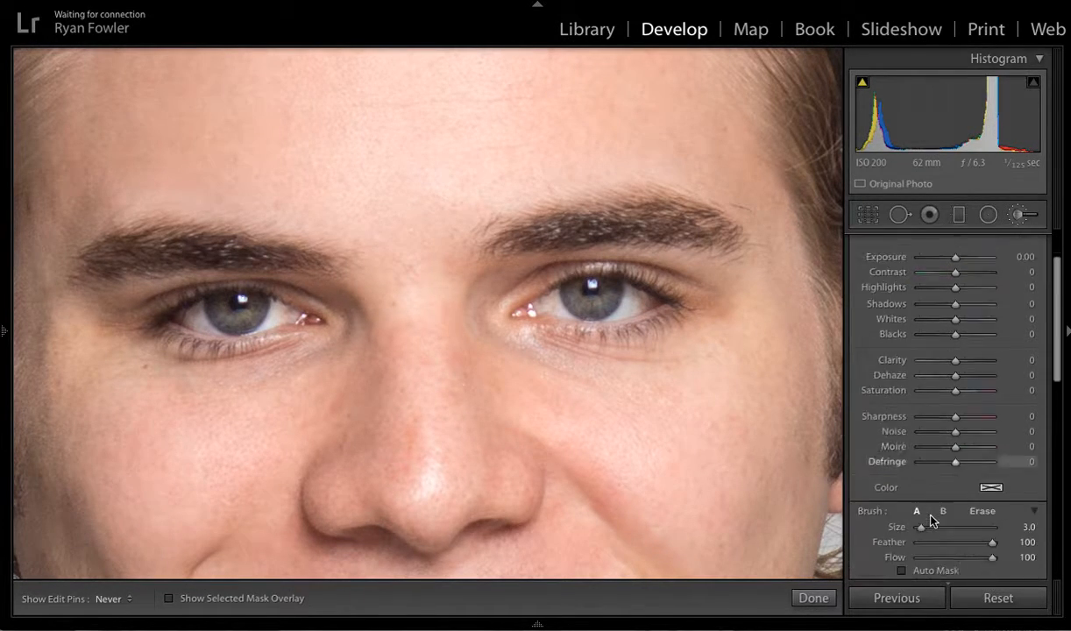
pyautogui.scroll(-5, 931, 520)
pyautogui.moveTo(988, 441); pyautogui.dragTo(920, 441)
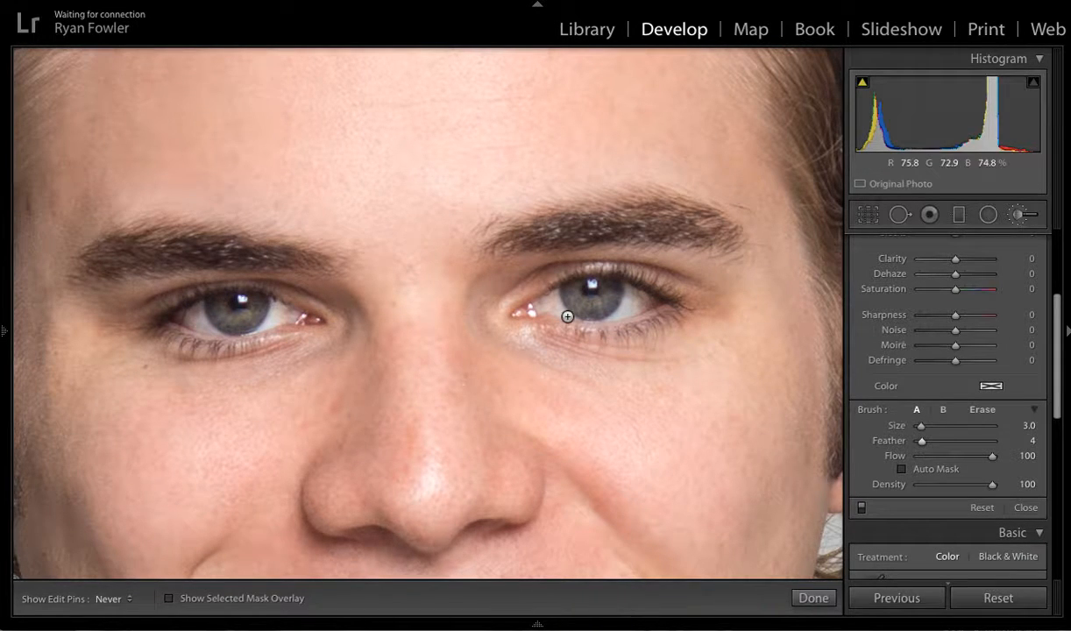
pyautogui.scroll(-1, 685, 370)
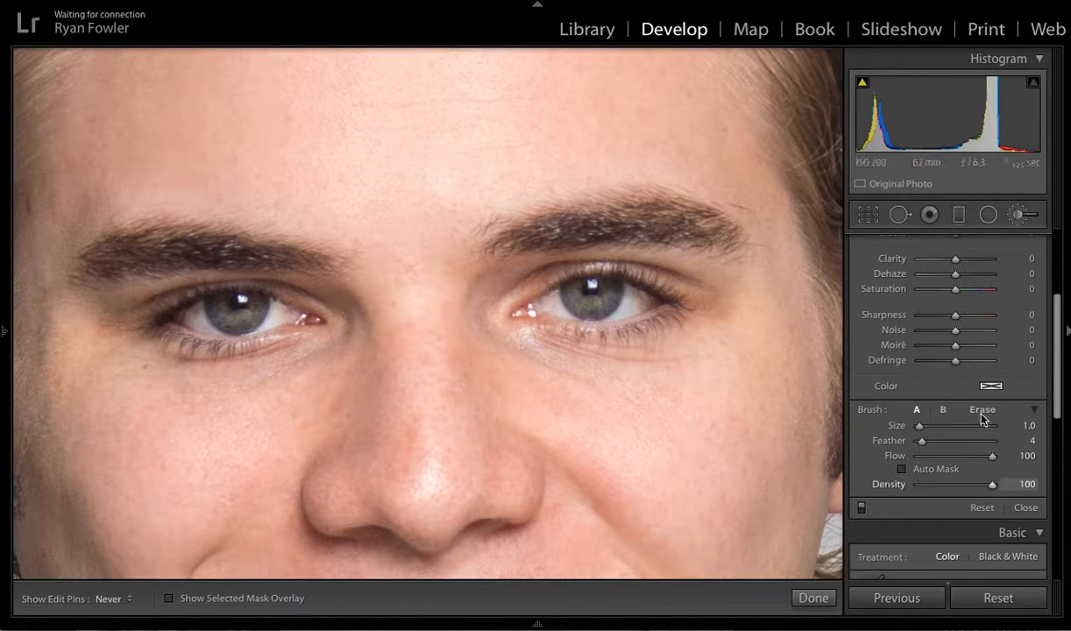
pyautogui.scroll(4, 932, 390)
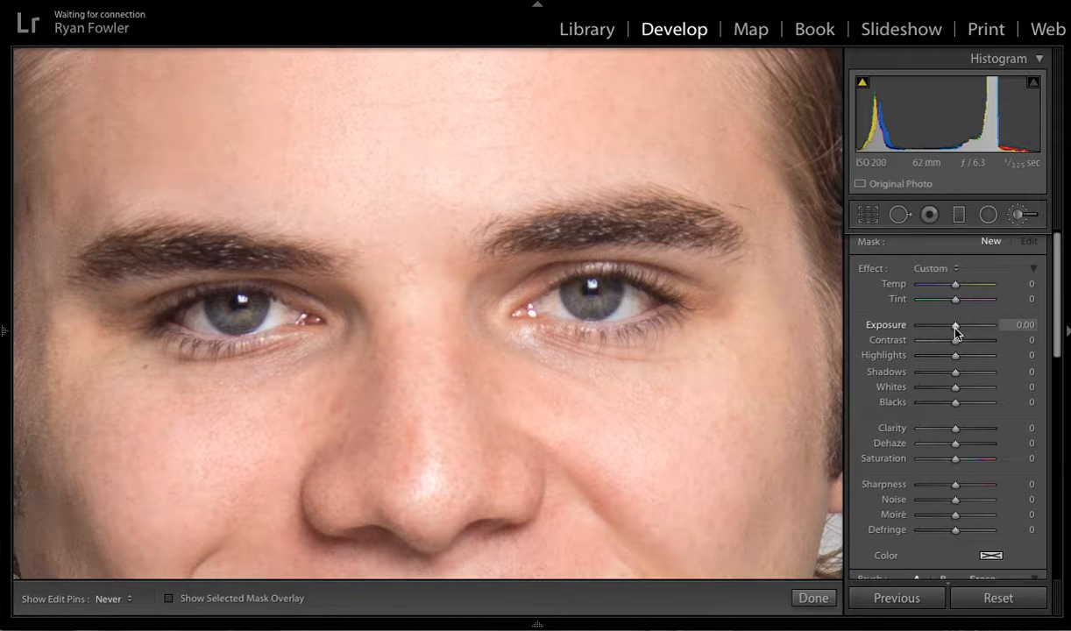
# Step: Raise brush Exposure to +0.29 and paint it over the right eye's iris and whites
pyautogui.moveTo(955, 326); pyautogui.dragTo(958, 326)
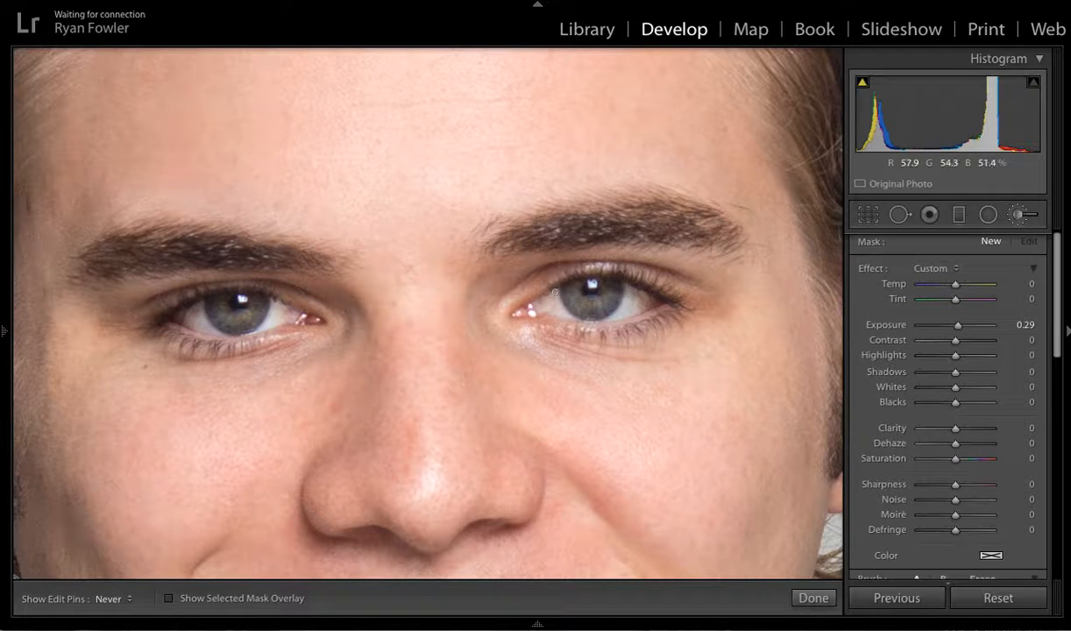
pyautogui.scroll(4, 543, 298)
pyautogui.moveTo(540, 304); pyautogui.dragTo(551, 309)
pyautogui.moveTo(551, 310)
pyautogui.mouseDown()
pyautogui.moveTo(558, 291)
pyautogui.moveTo(554, 301)
pyautogui.mouseUp()
pyautogui.click(583, 305)
pyautogui.moveTo(627, 286)
pyautogui.mouseDown()
pyautogui.moveTo(657, 303)
pyautogui.moveTo(619, 316)
pyautogui.mouseUp()
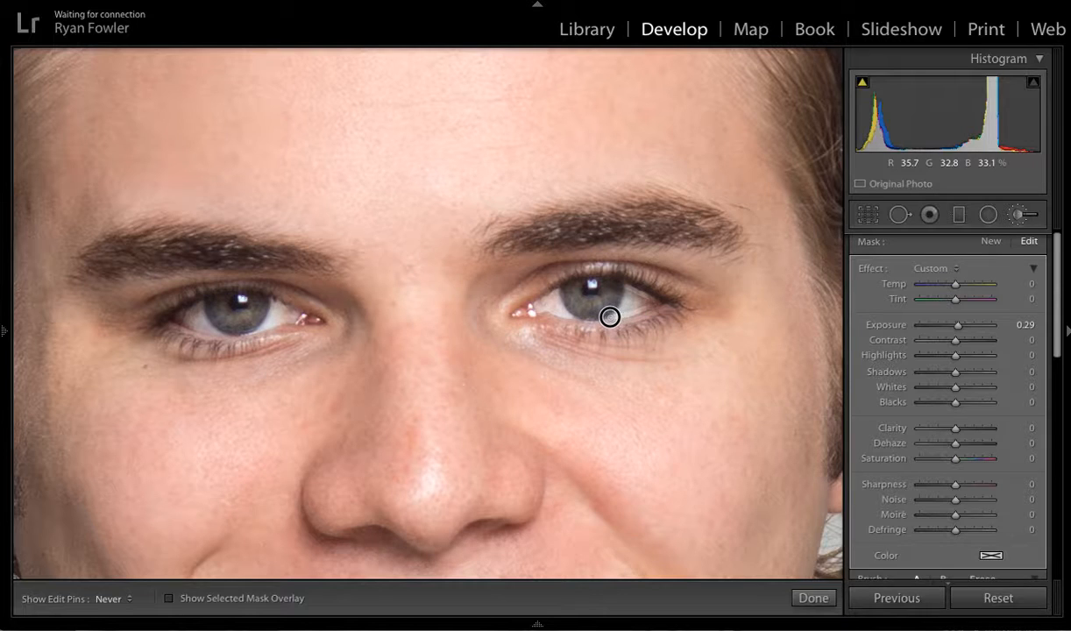
pyautogui.moveTo(596, 303)
pyautogui.mouseDown()
pyautogui.moveTo(625, 291)
pyautogui.moveTo(624, 307)
pyautogui.moveTo(643, 292)
pyautogui.mouseUp()
# Step: Paint the brightening around the left iris, then hold Alt to erase spill
pyautogui.moveTo(263, 303); pyautogui.dragTo(299, 313)
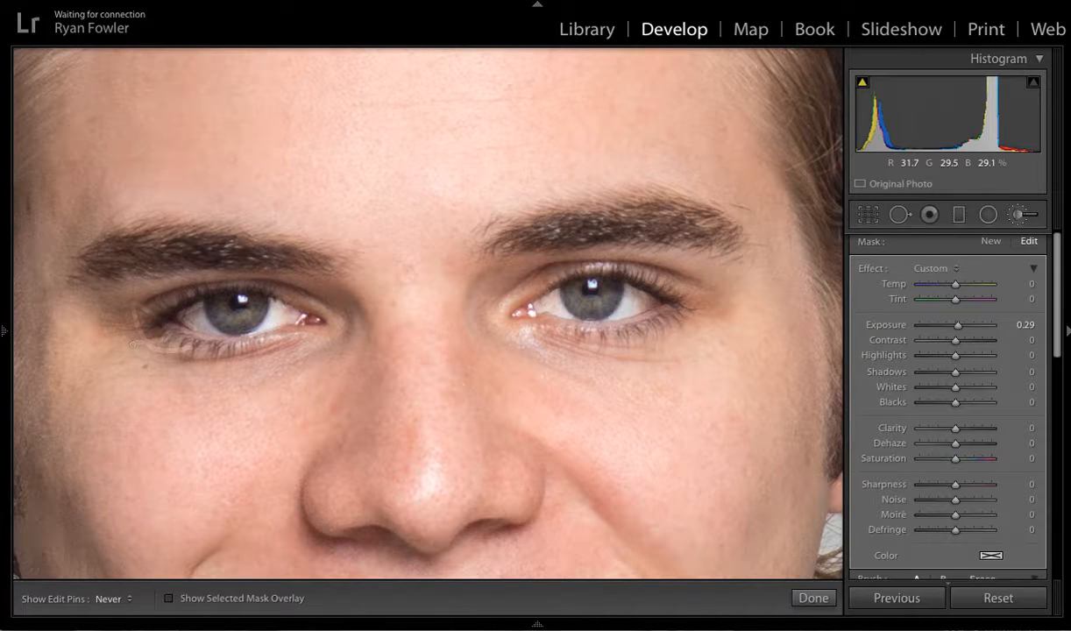
pyautogui.press('alt')
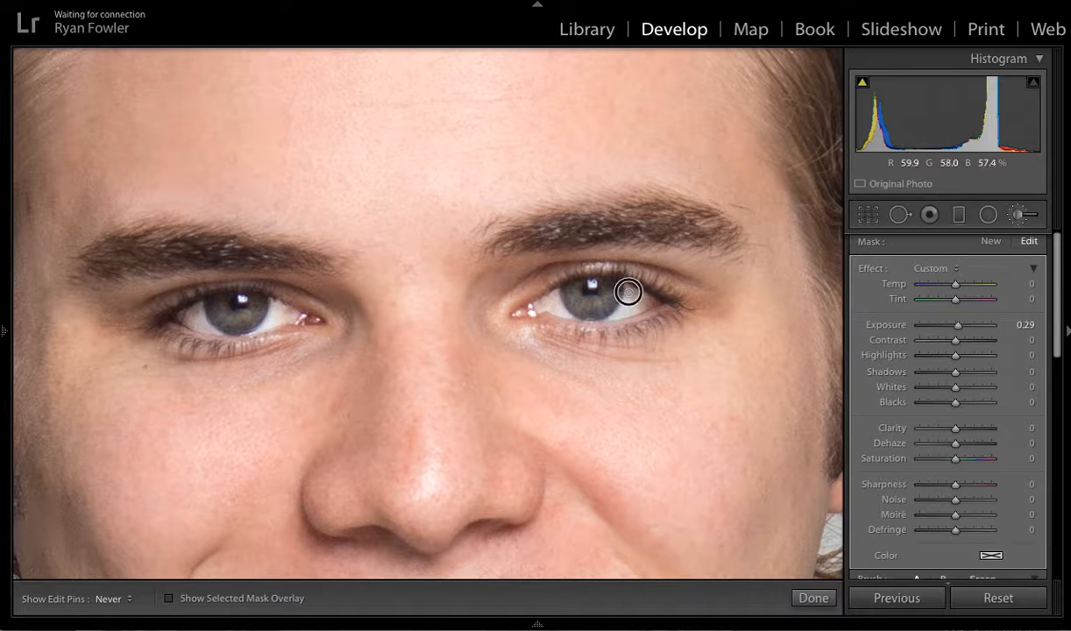
# Step: Refine the right-eye mask and raise its exposure to +0.49 before zooming back onto the eye
pyautogui.moveTo(600, 282); pyautogui.dragTo(640, 293)
pyautogui.press('z')
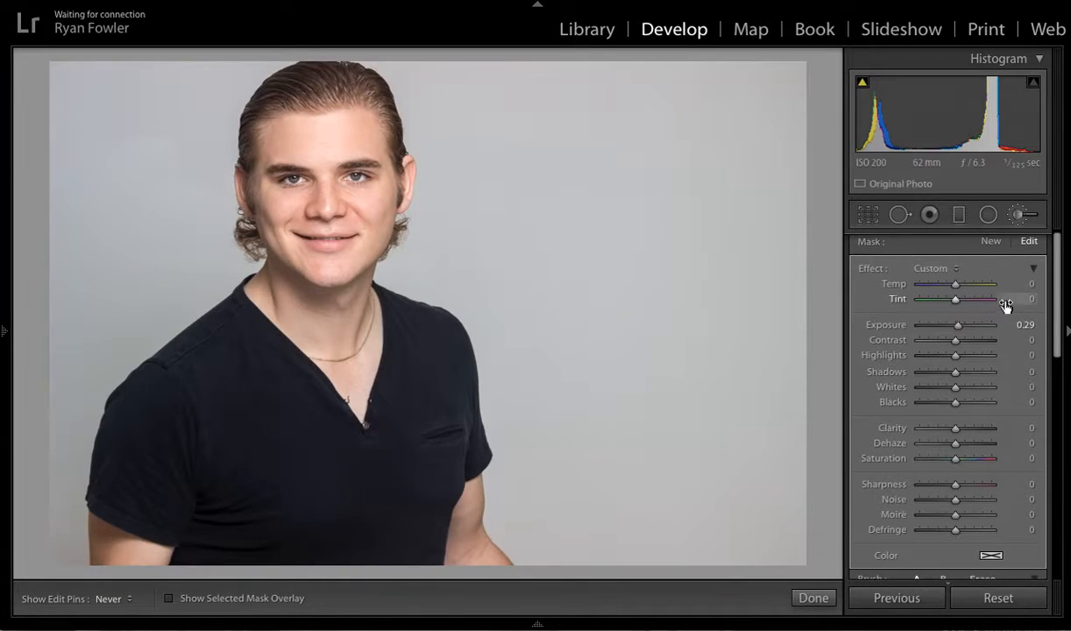
pyautogui.moveTo(957, 325)
pyautogui.mouseDown()
pyautogui.moveTo(997, 325)
pyautogui.moveTo(960, 331)
pyautogui.mouseUp()
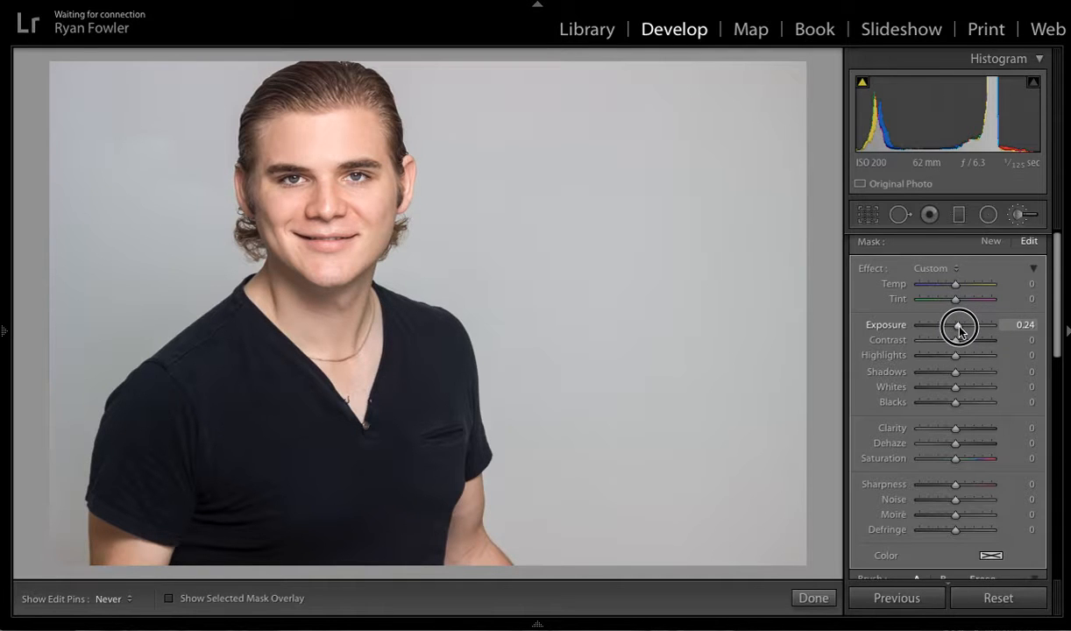
pyautogui.click(355, 176)
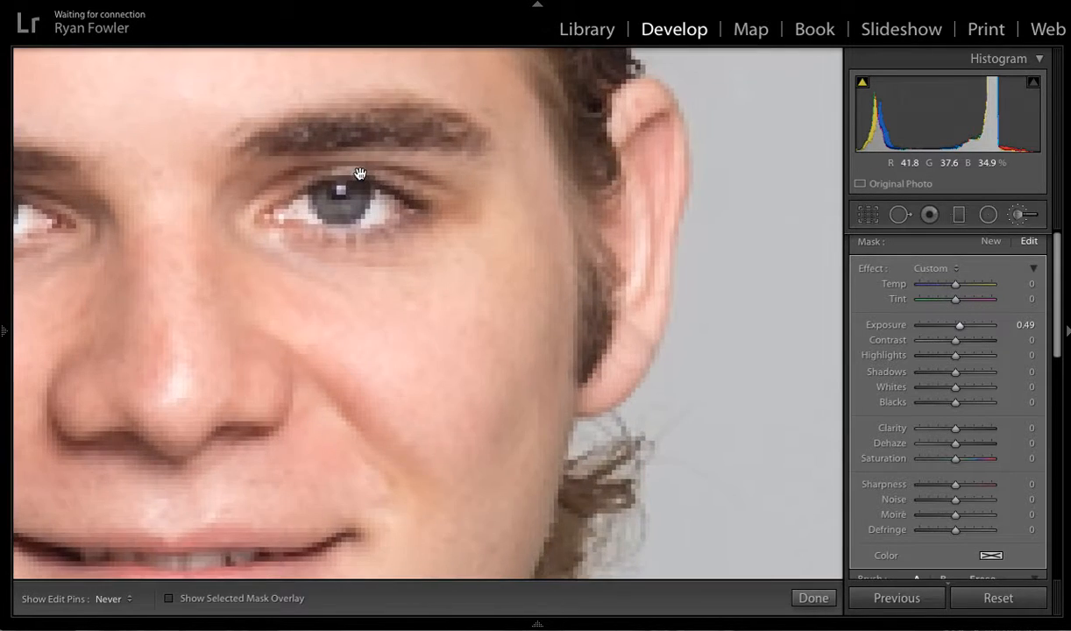
pyautogui.moveTo(429, 242); pyautogui.dragTo(429, 256)
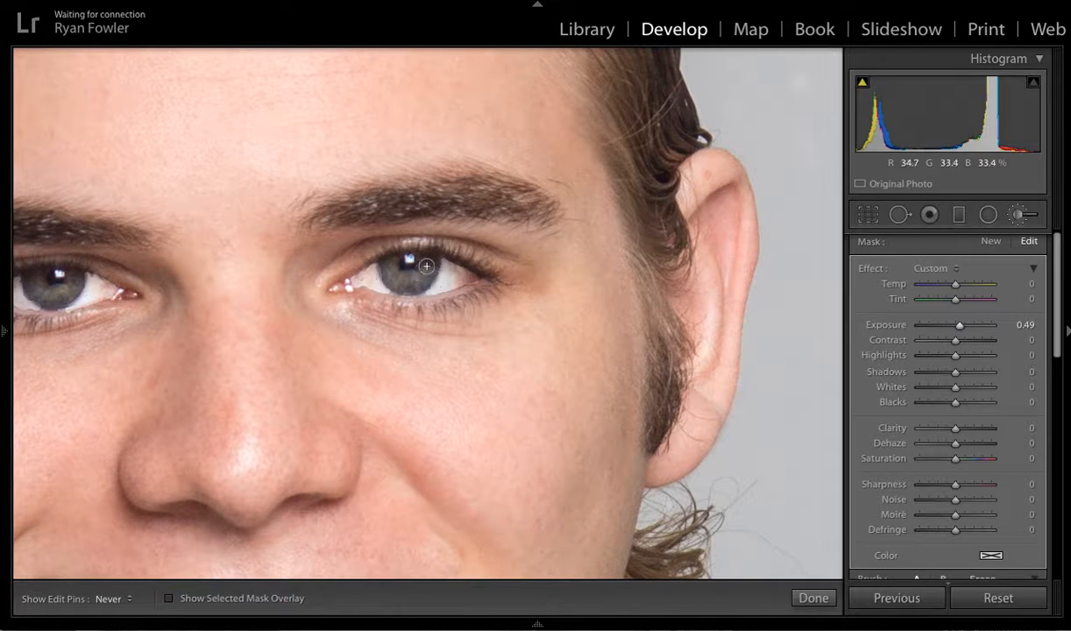
# Step: Paint the brightening over both irises, adding extra strokes to each
pyautogui.moveTo(430, 260); pyautogui.dragTo(380, 271)
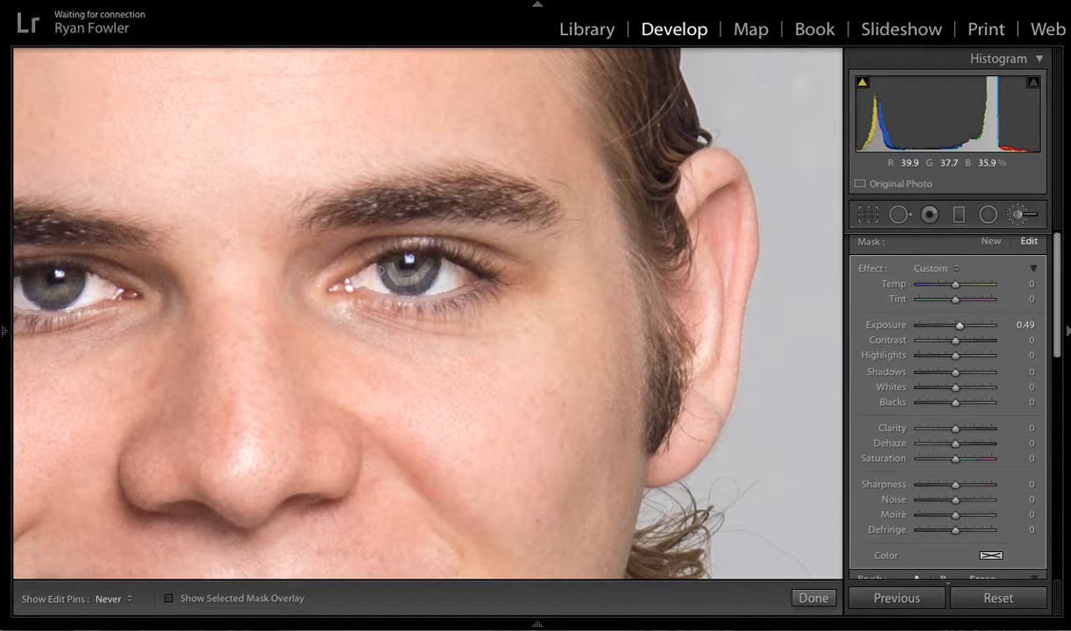
pyautogui.moveTo(210, 258); pyautogui.dragTo(359, 259)
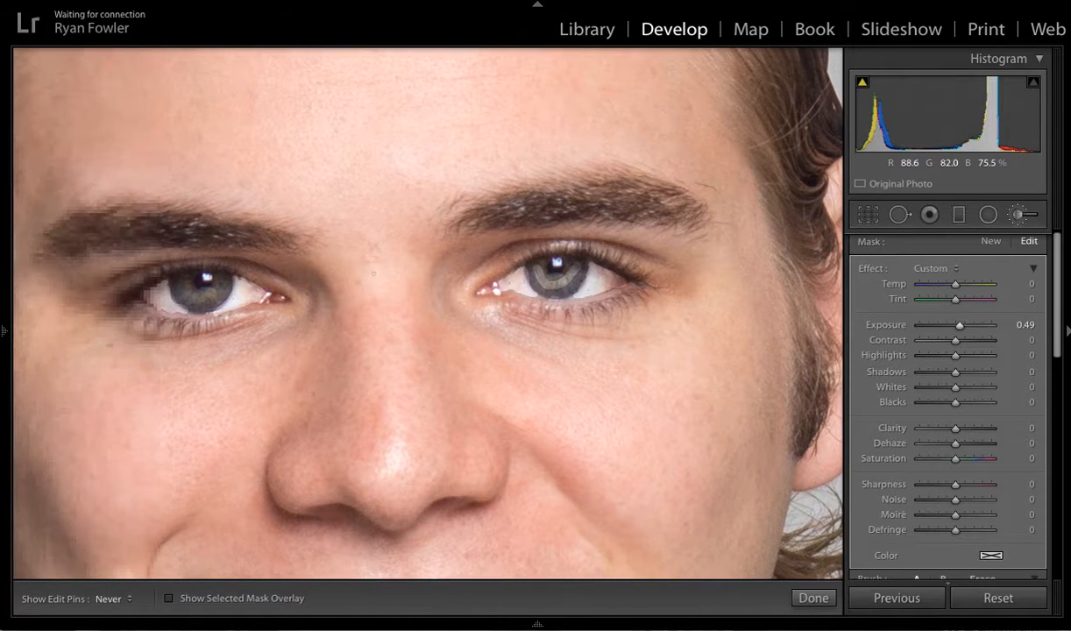
pyautogui.moveTo(225, 280); pyautogui.dragTo(184, 292)
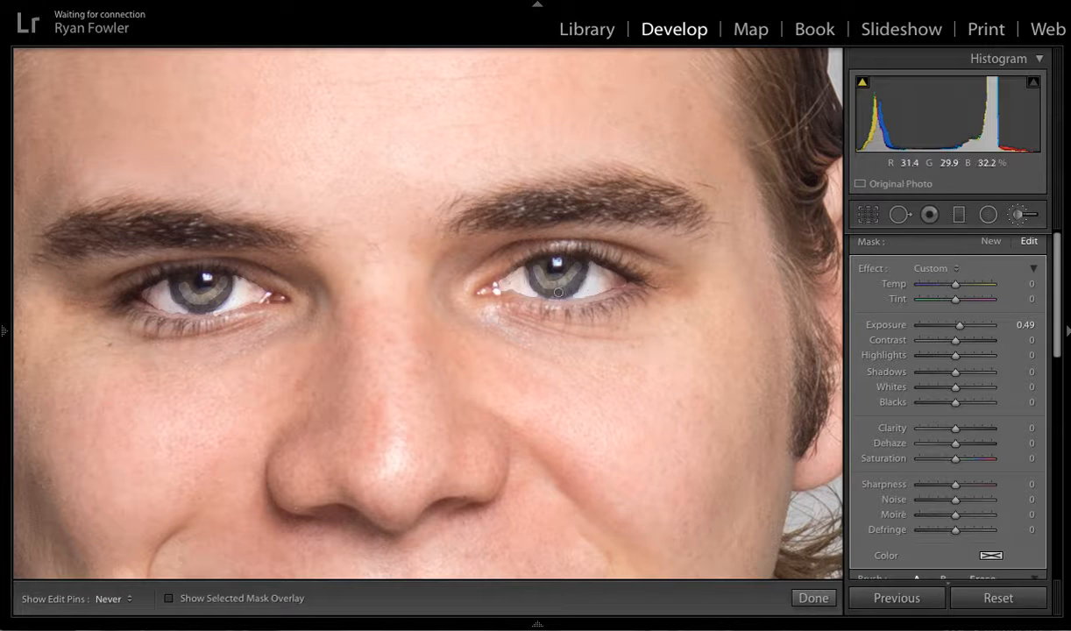
pyautogui.moveTo(558, 271)
pyautogui.mouseDown()
pyautogui.moveTo(557, 285)
pyautogui.moveTo(569, 270)
pyautogui.mouseUp()
pyautogui.moveTo(210, 276); pyautogui.dragTo(184, 279)
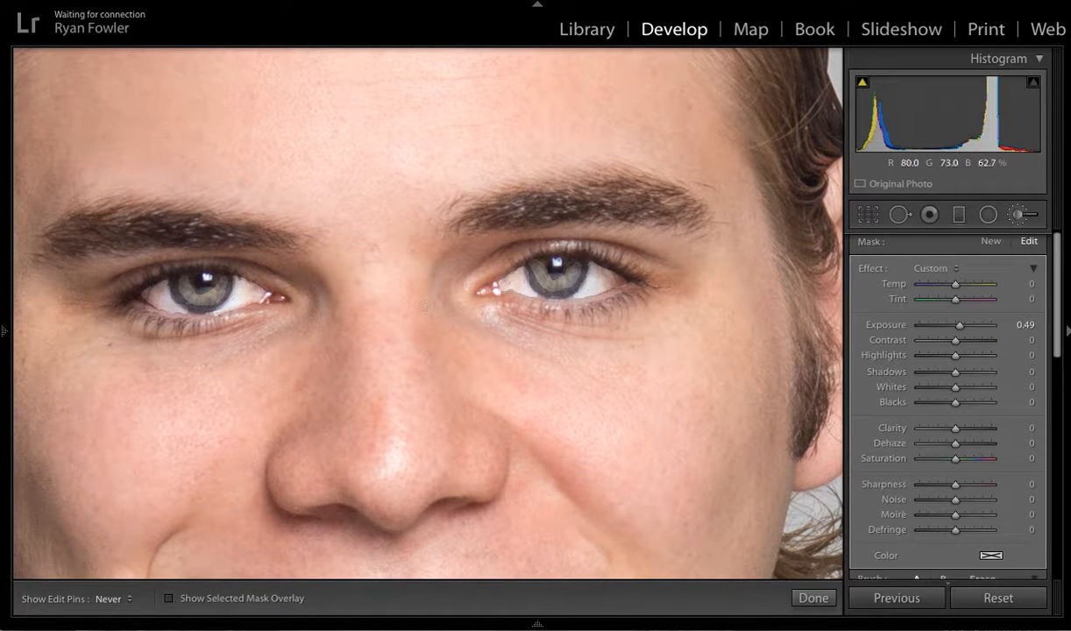
# Step: Lower the eye mask's exposure to +0.19 and check the result close up
pyautogui.click(499, 340)
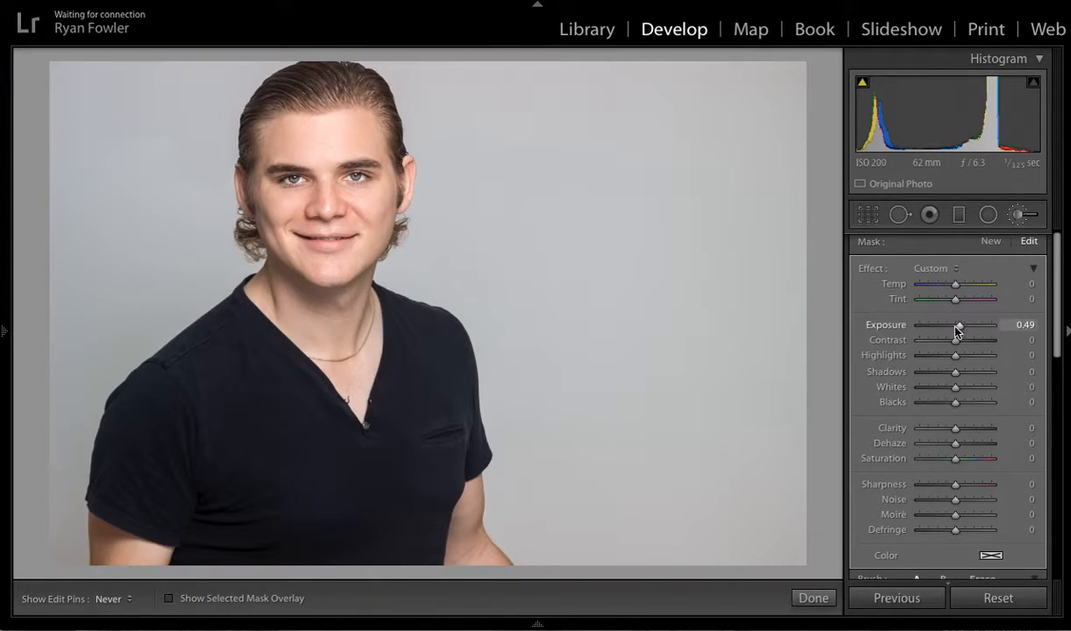
pyautogui.moveTo(957, 326); pyautogui.dragTo(956, 328)
pyautogui.scroll(-2, 932, 382)
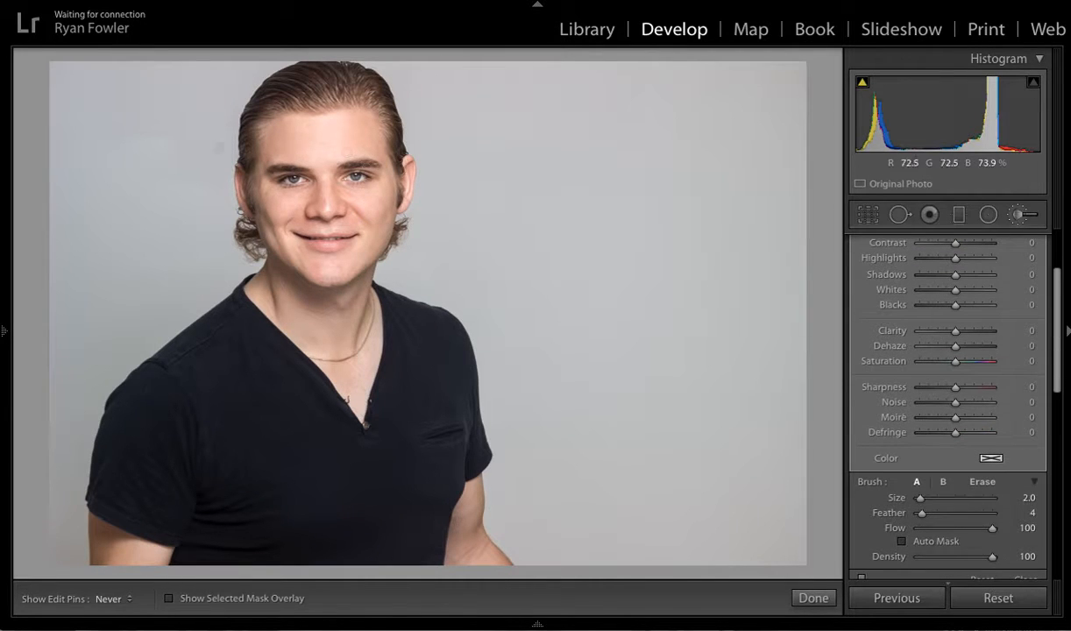
pyautogui.scroll(-1, 849, 526)
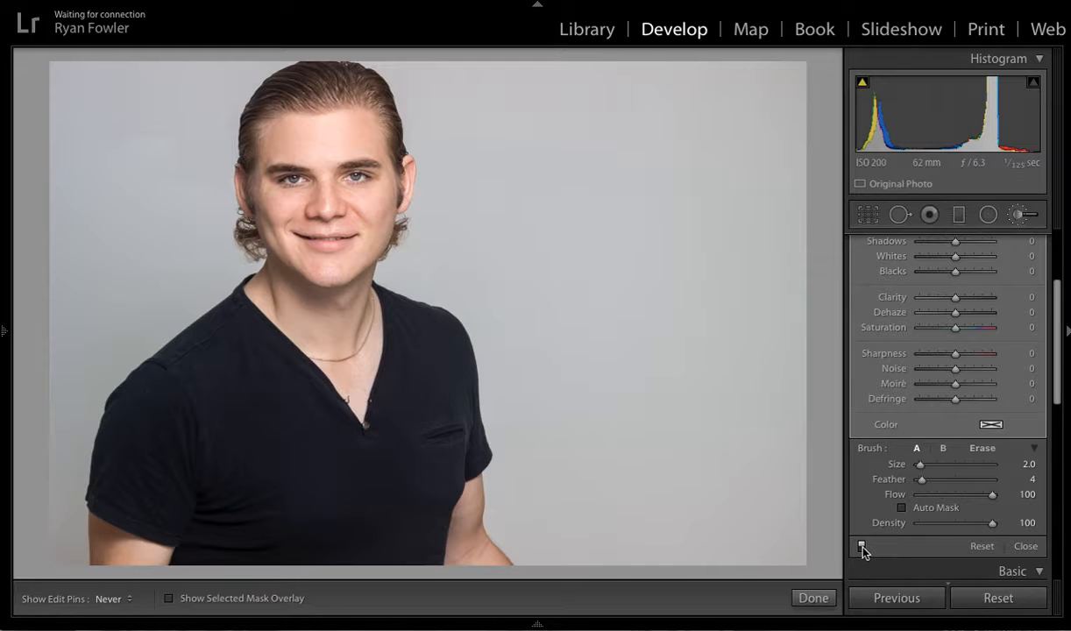
pyautogui.click(333, 166)
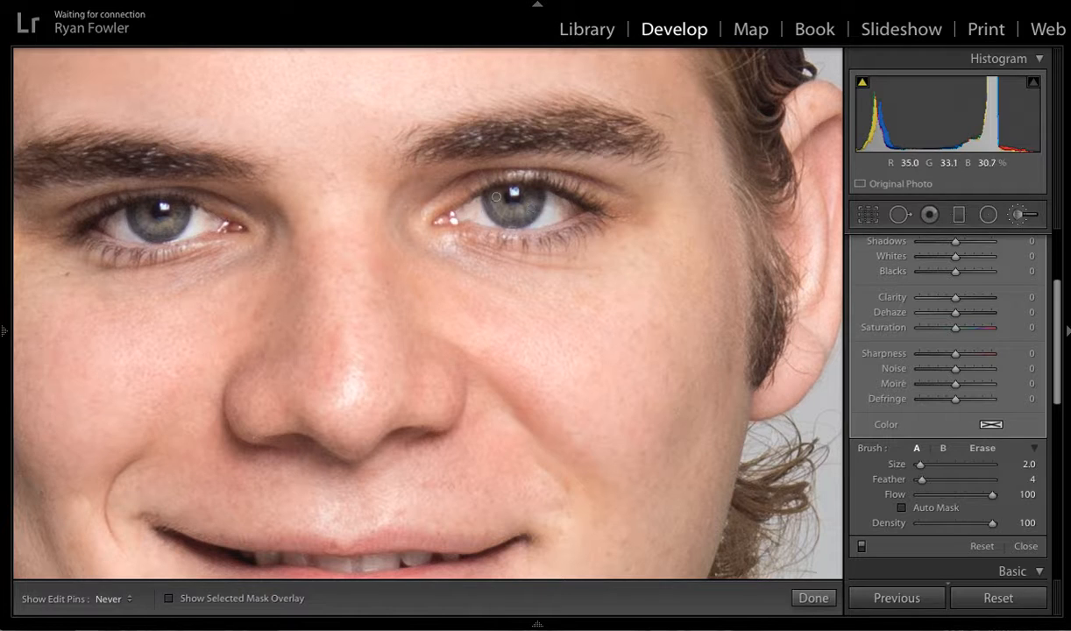
pyautogui.press('z')
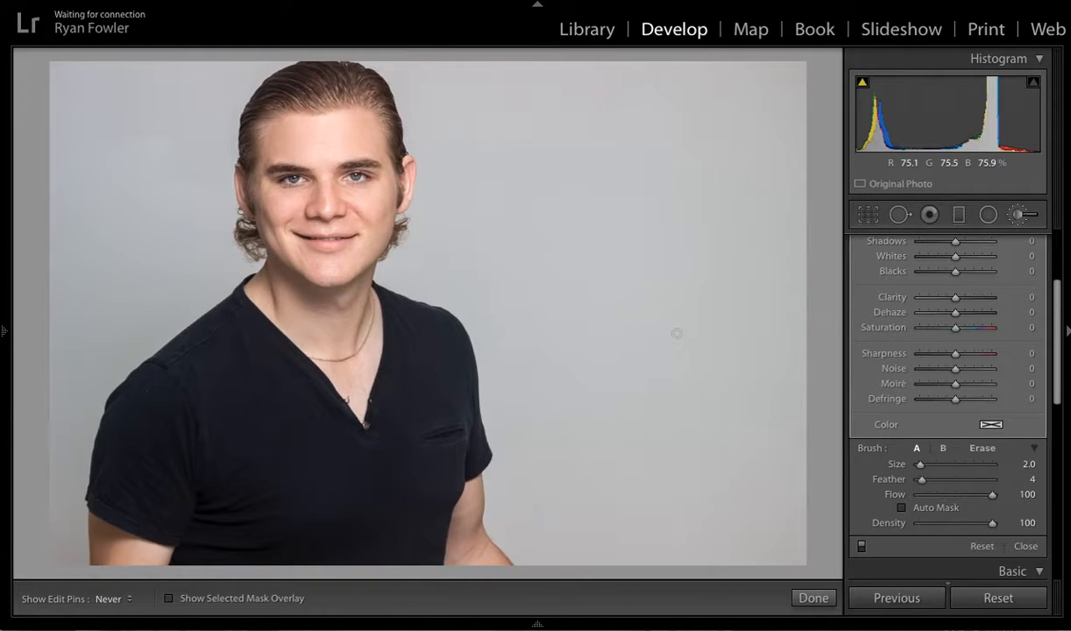
pyautogui.scroll(4, 957, 427)
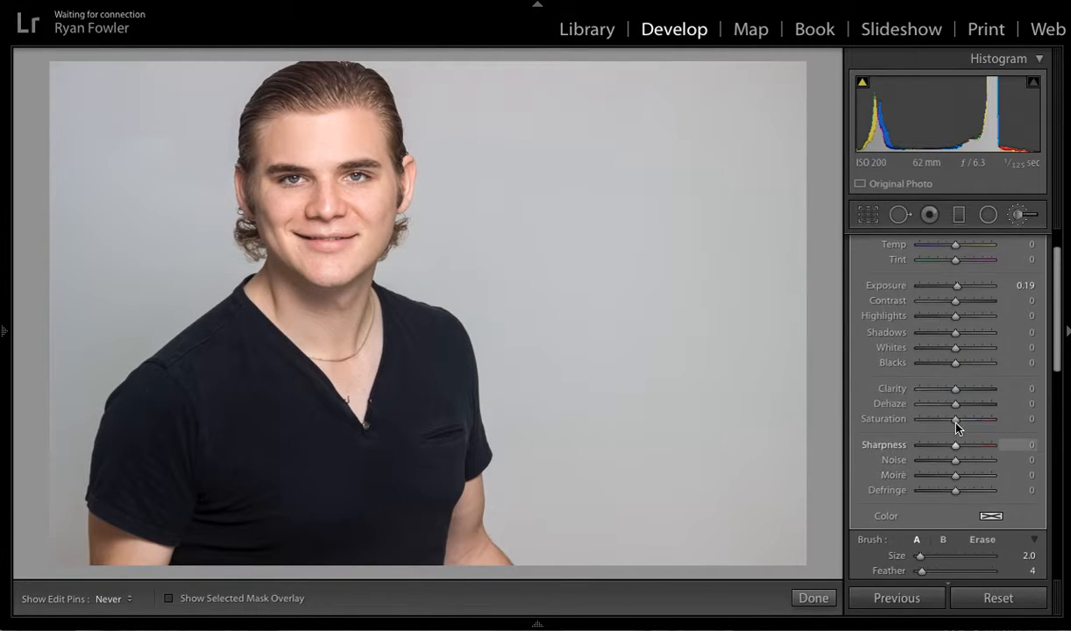
pyautogui.scroll(1, 957, 428)
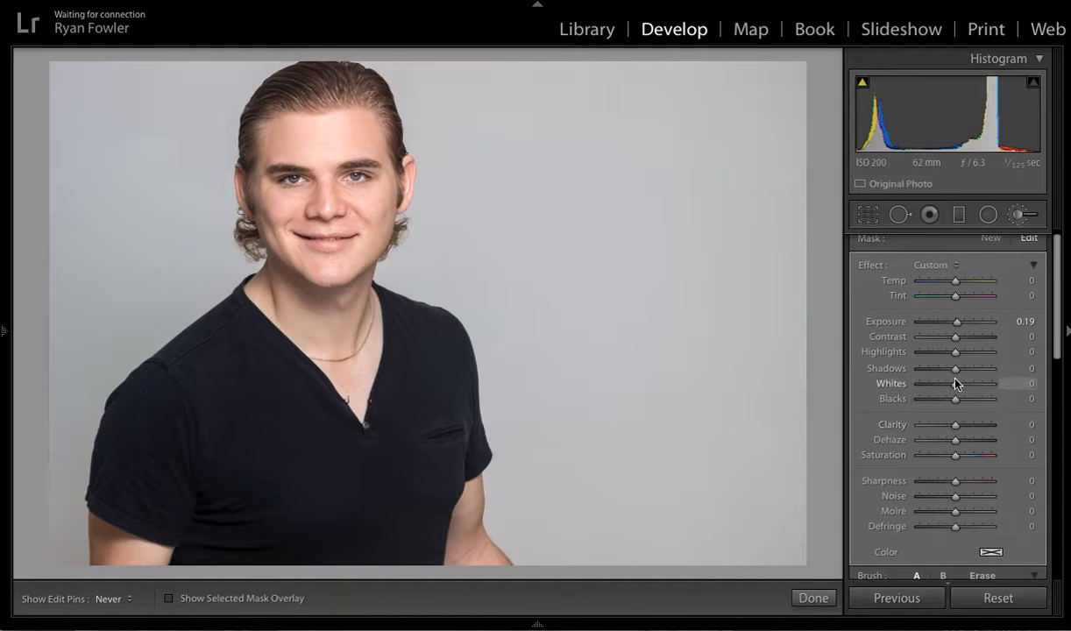
# Step: Set the eye mask's Sharpness to 15 and Clarity to 10 while viewing the eyes at 1:1
pyautogui.press('z')
pyautogui.moveTo(350, 174); pyautogui.dragTo(508, 241)
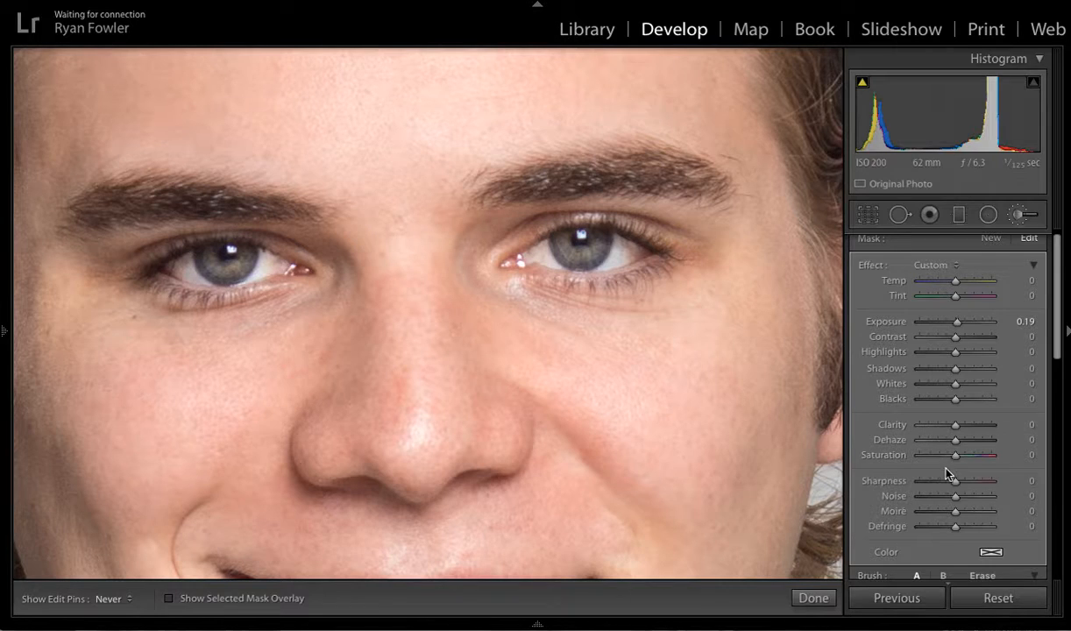
pyautogui.moveTo(956, 482)
pyautogui.mouseDown()
pyautogui.moveTo(979, 483)
pyautogui.moveTo(962, 484)
pyautogui.mouseUp()
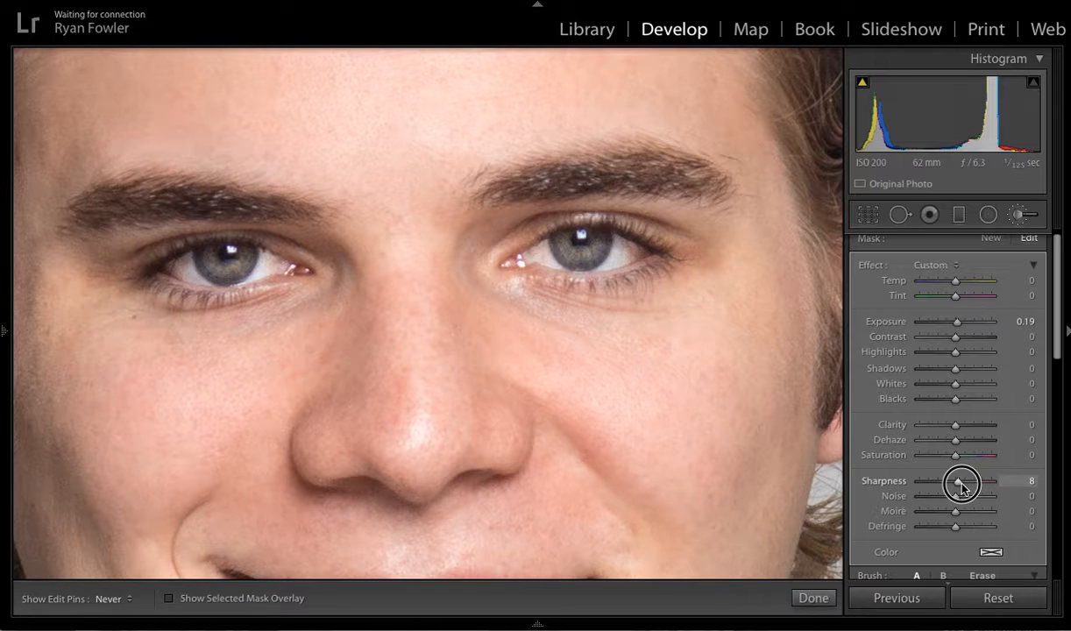
pyautogui.moveTo(961, 484); pyautogui.dragTo(965, 486)
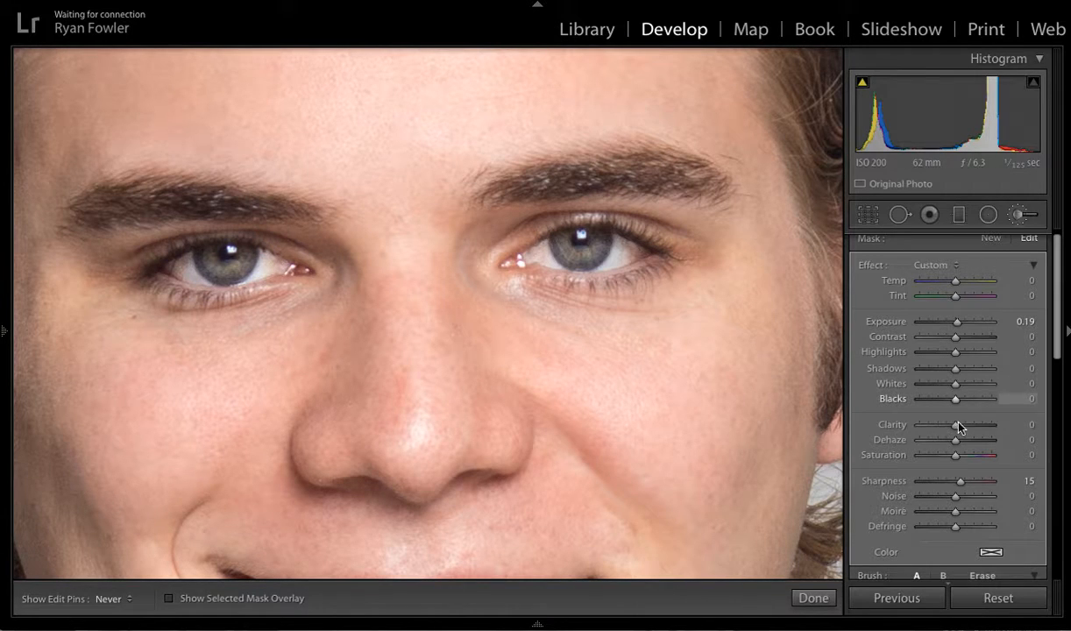
pyautogui.moveTo(955, 426); pyautogui.dragTo(962, 428)
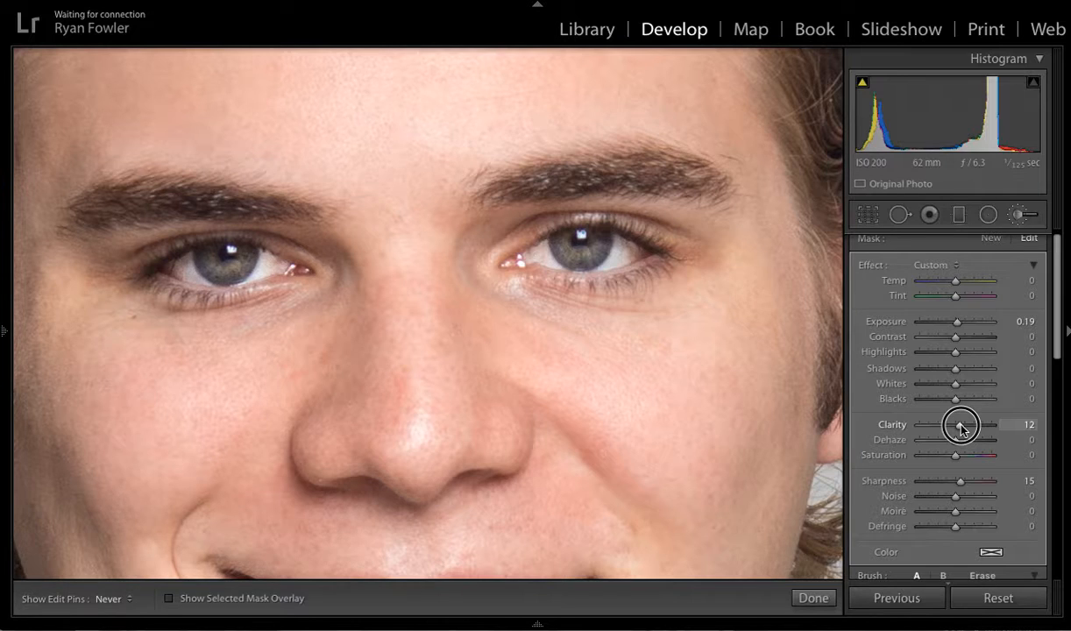
pyautogui.moveTo(962, 427); pyautogui.dragTo(961, 428)
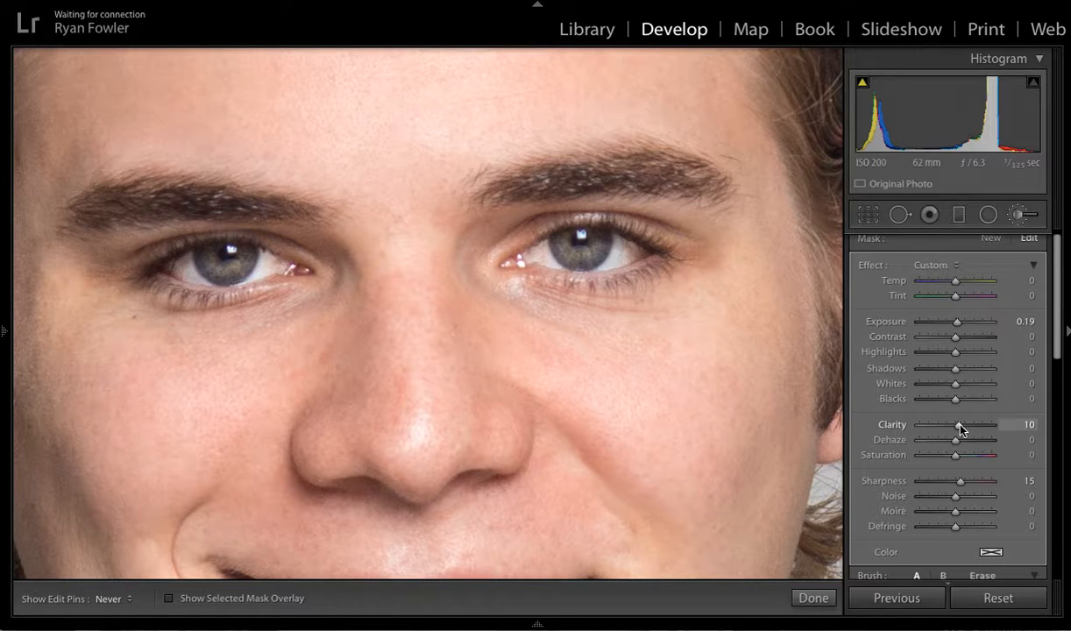
pyautogui.scroll(1, 960, 394)
# Step: Start a second zeroed brush mask, paint it over both irises, and hide the red overlay
pyautogui.click(991, 243)
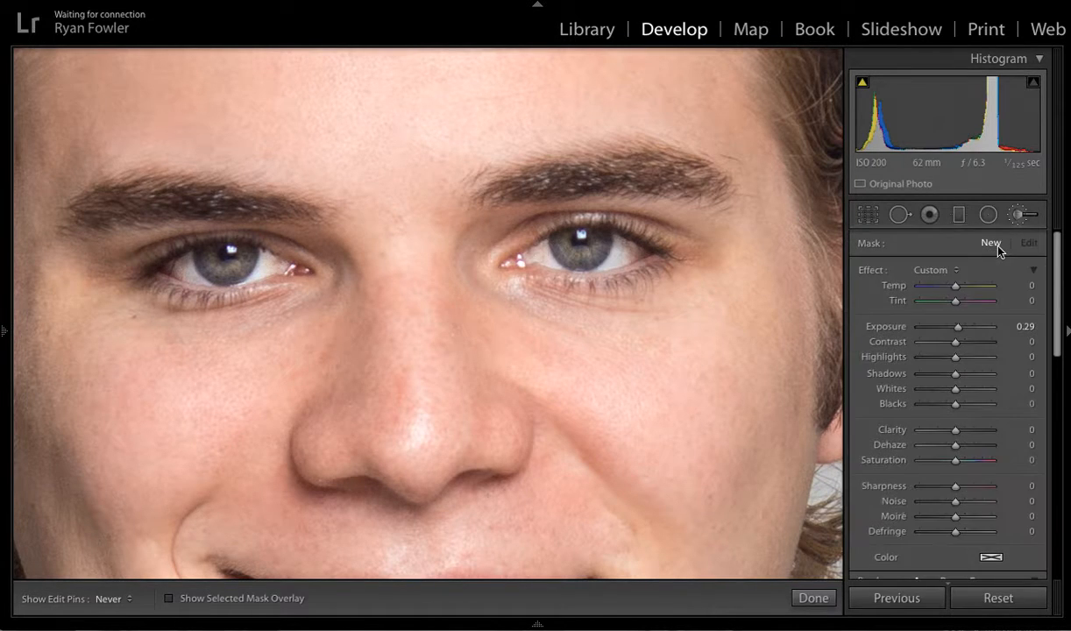
pyautogui.doubleClick(870, 269)
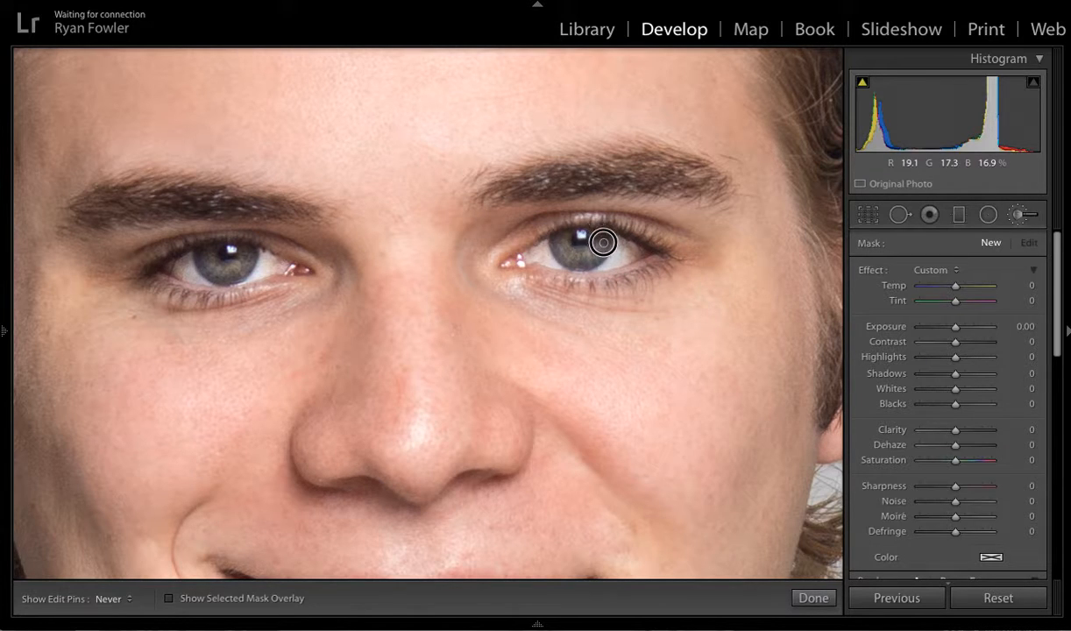
pyautogui.click(543, 241)
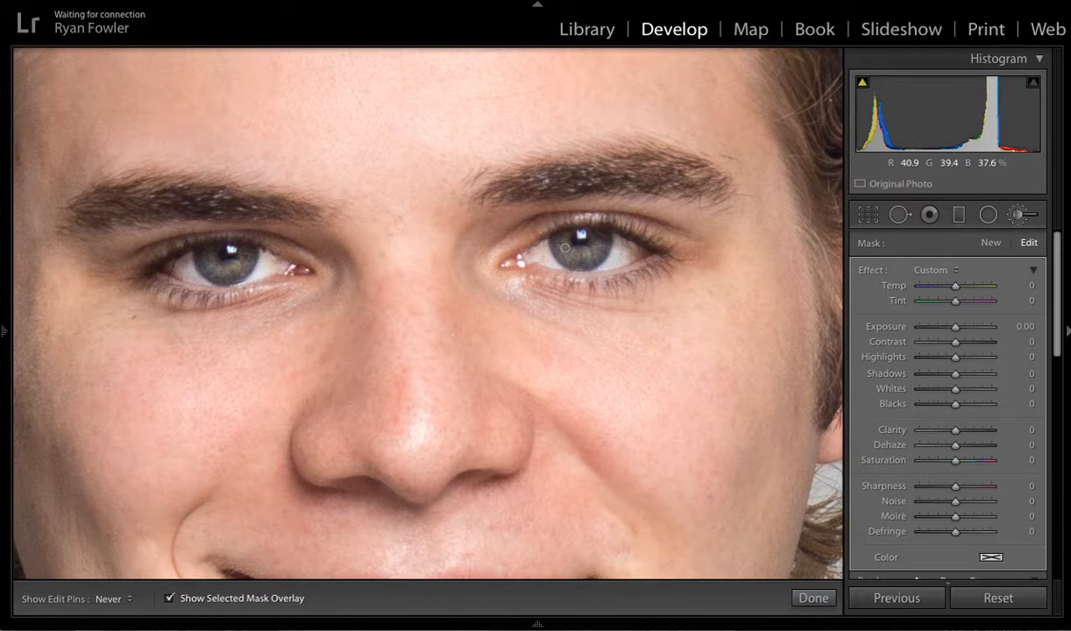
pyautogui.moveTo(564, 248)
pyautogui.mouseDown()
pyautogui.moveTo(571, 260)
pyautogui.moveTo(574, 237)
pyautogui.mouseUp()
pyautogui.moveTo(570, 232)
pyautogui.mouseDown()
pyautogui.moveTo(597, 244)
pyautogui.moveTo(547, 241)
pyautogui.mouseUp()
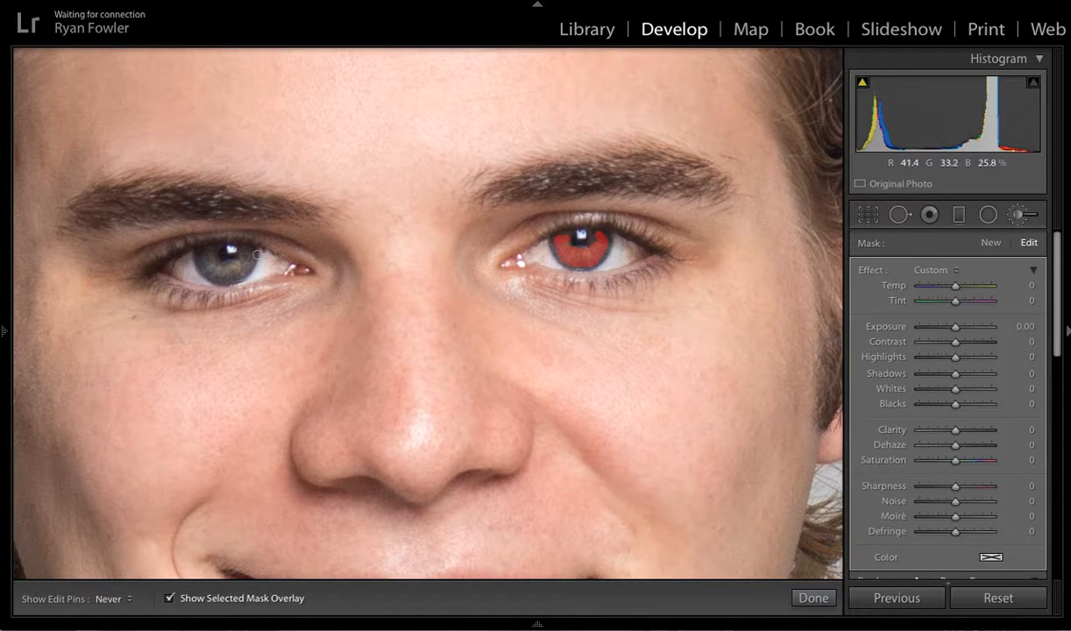
pyautogui.moveTo(246, 246)
pyautogui.mouseDown()
pyautogui.moveTo(222, 279)
pyautogui.moveTo(197, 241)
pyautogui.moveTo(214, 263)
pyautogui.moveTo(246, 257)
pyautogui.moveTo(200, 243)
pyautogui.moveTo(202, 256)
pyautogui.mouseUp()
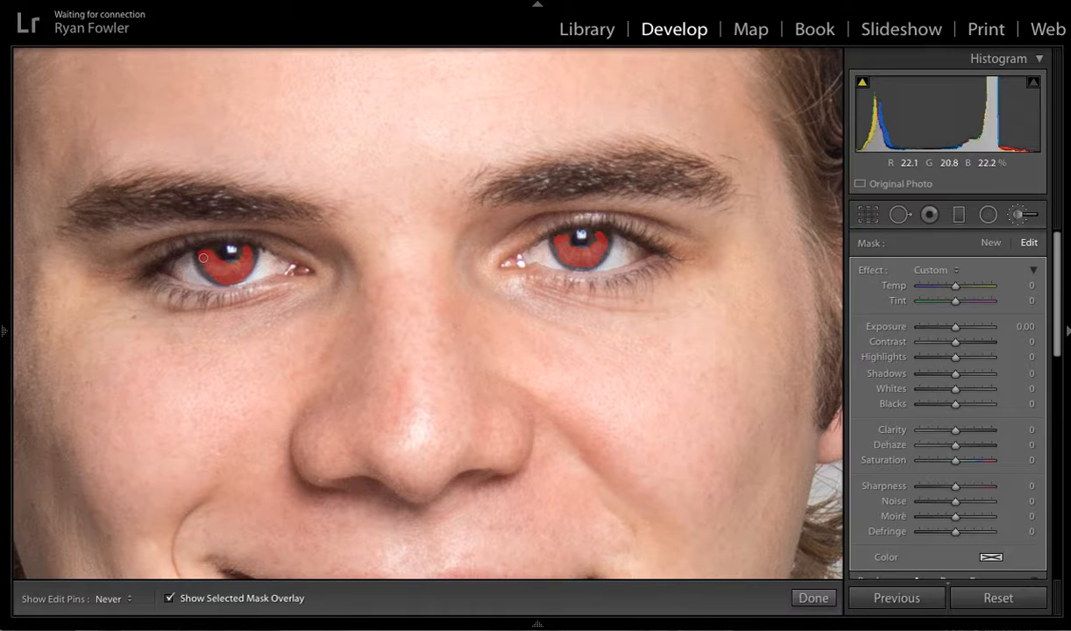
pyautogui.press('o')
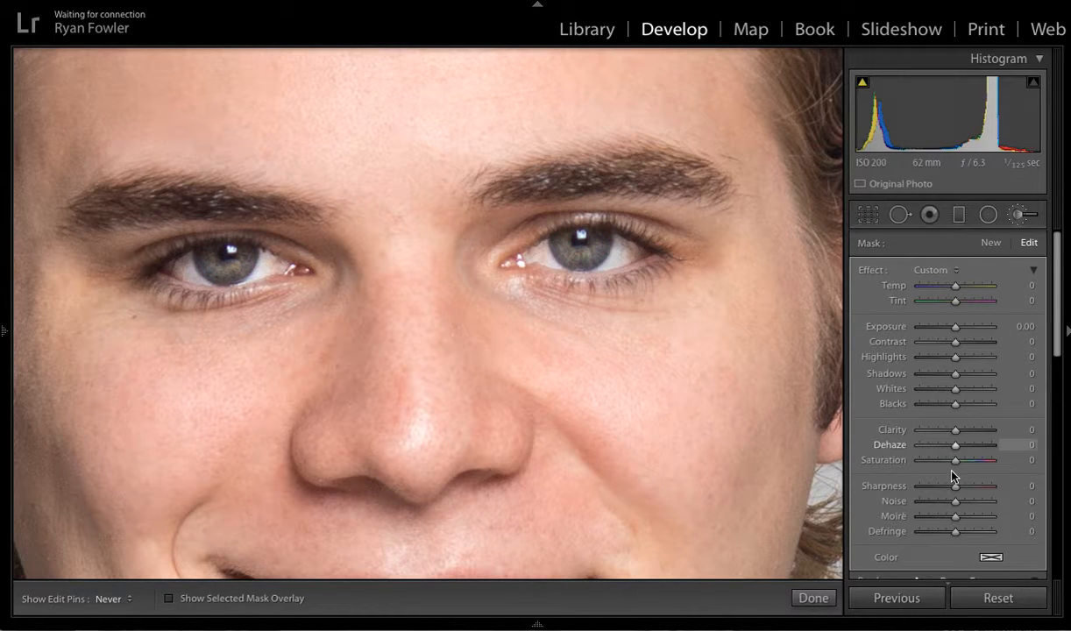
# Step: Test a strong saturation boost on the iris mask, then settle it at +26
pyautogui.moveTo(955, 460); pyautogui.dragTo(1006, 462)
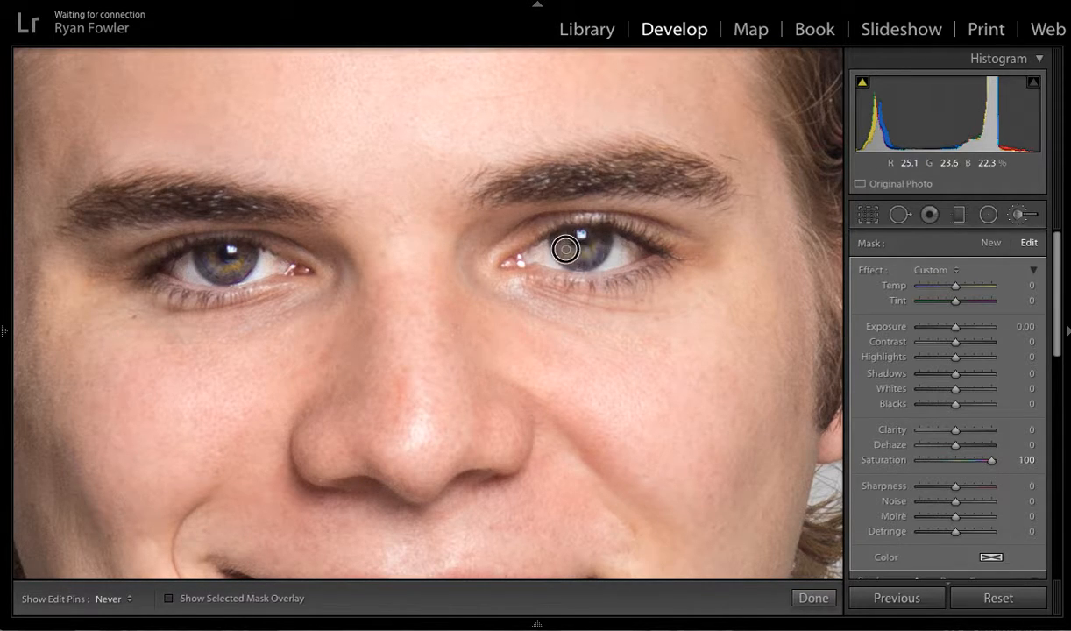
pyautogui.doubleClick(988, 461)
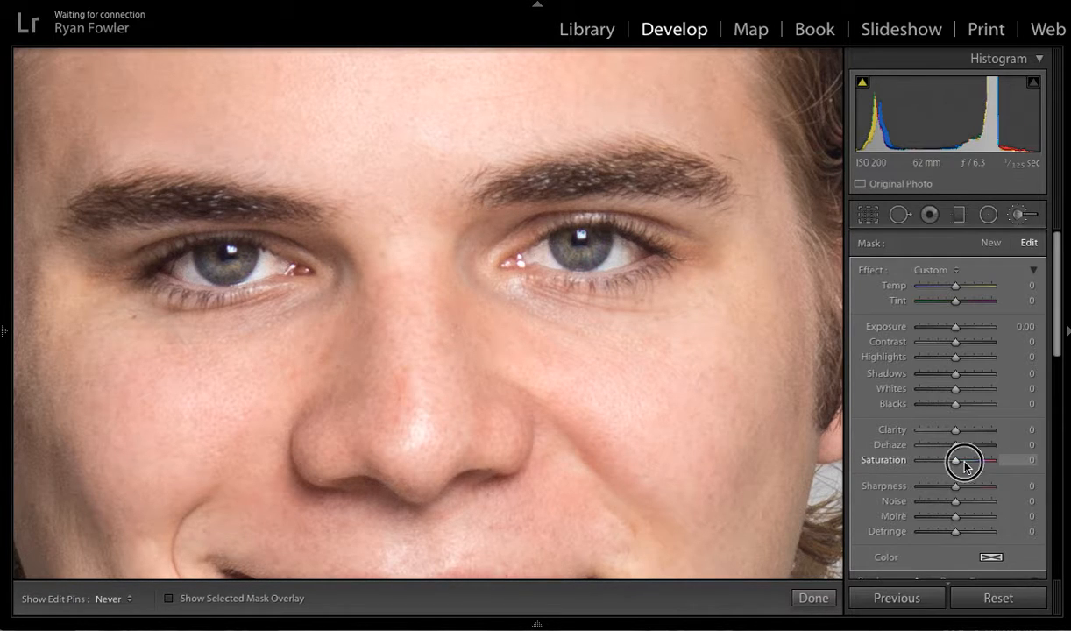
pyautogui.moveTo(955, 461); pyautogui.dragTo(966, 460)
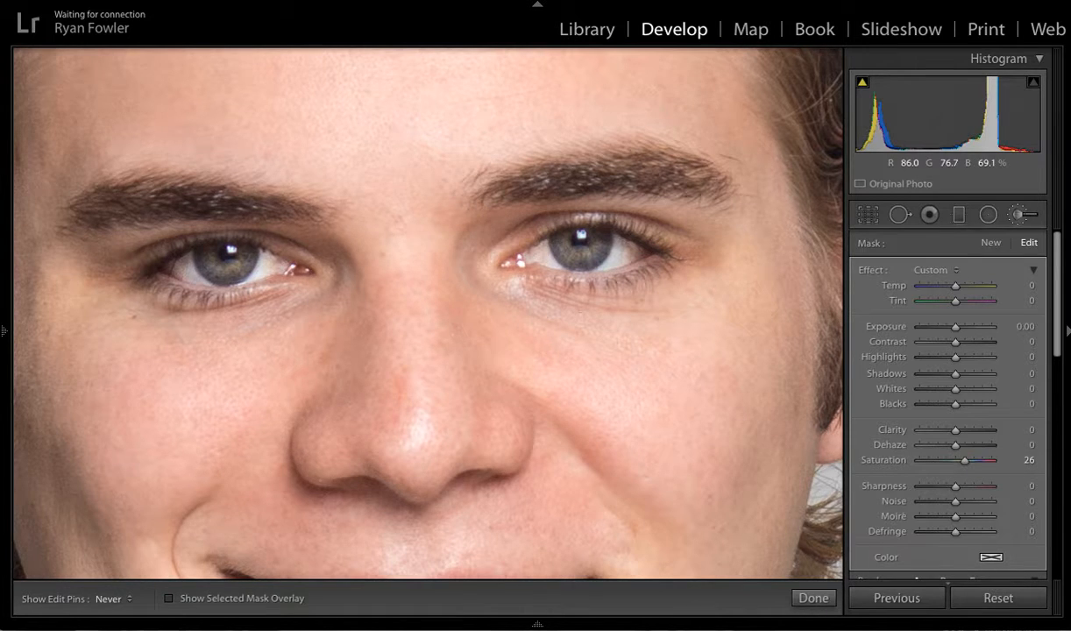
pyautogui.press('z')
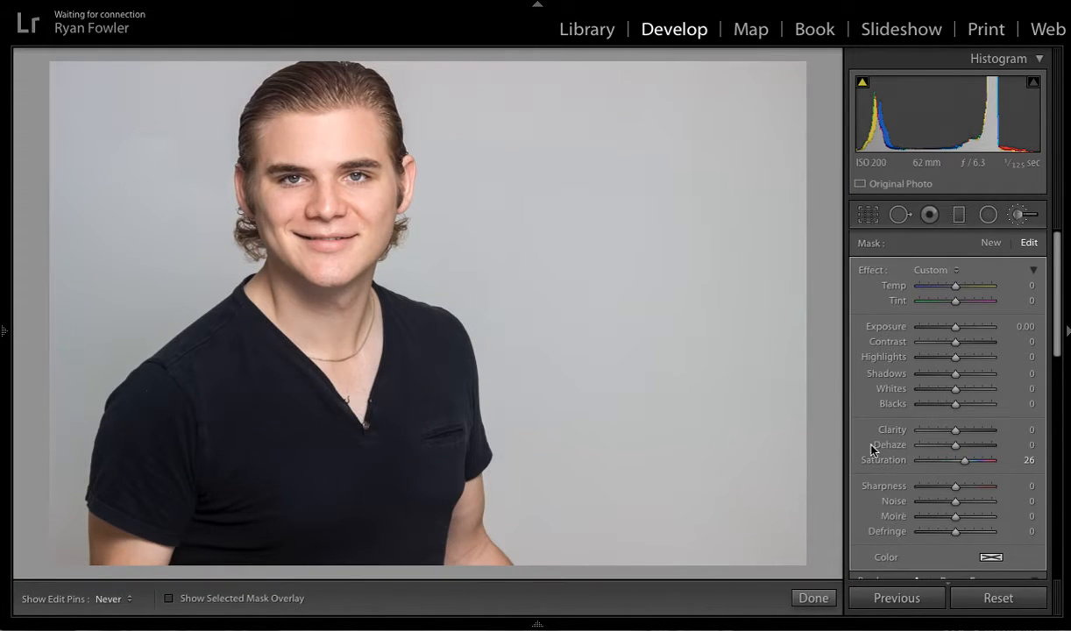
pyautogui.scroll(-3, 885, 507)
pyautogui.scroll(-2, 885, 507)
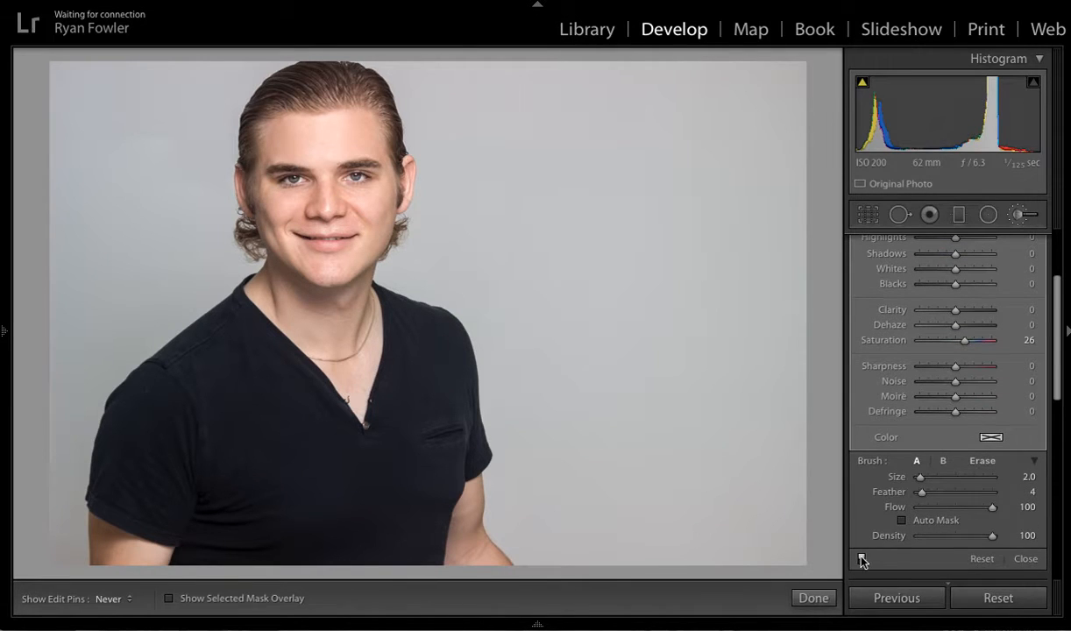
pyautogui.click(861, 560)
pyautogui.click(861, 560)
pyautogui.scroll(5, 896, 434)
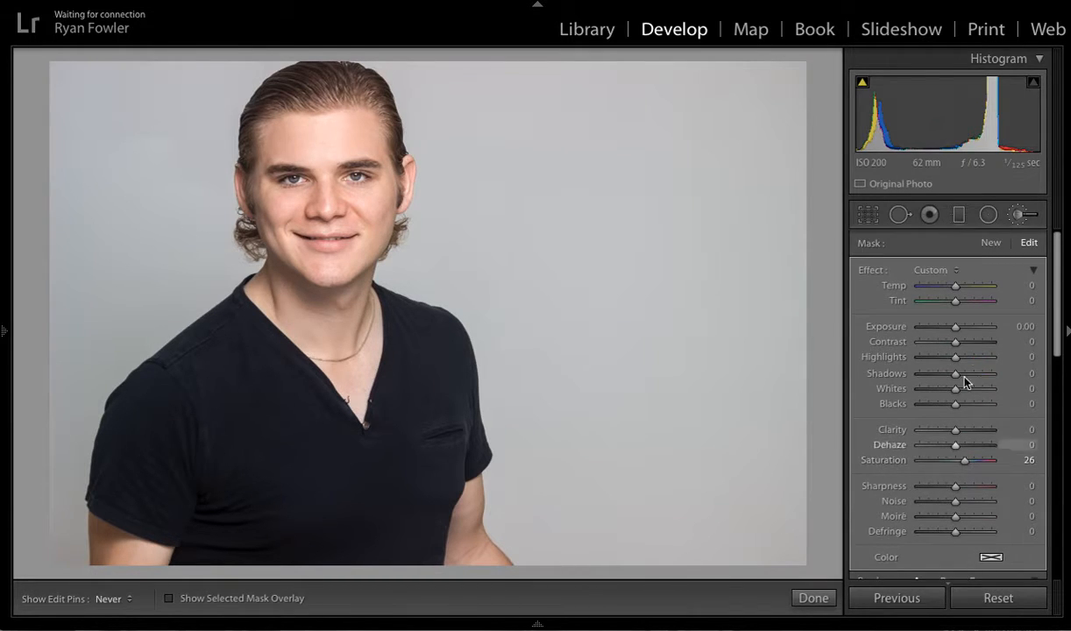
# Step: At 1:1, test an extreme cool temperature on the iris mask and reset it
pyautogui.click(315, 162)
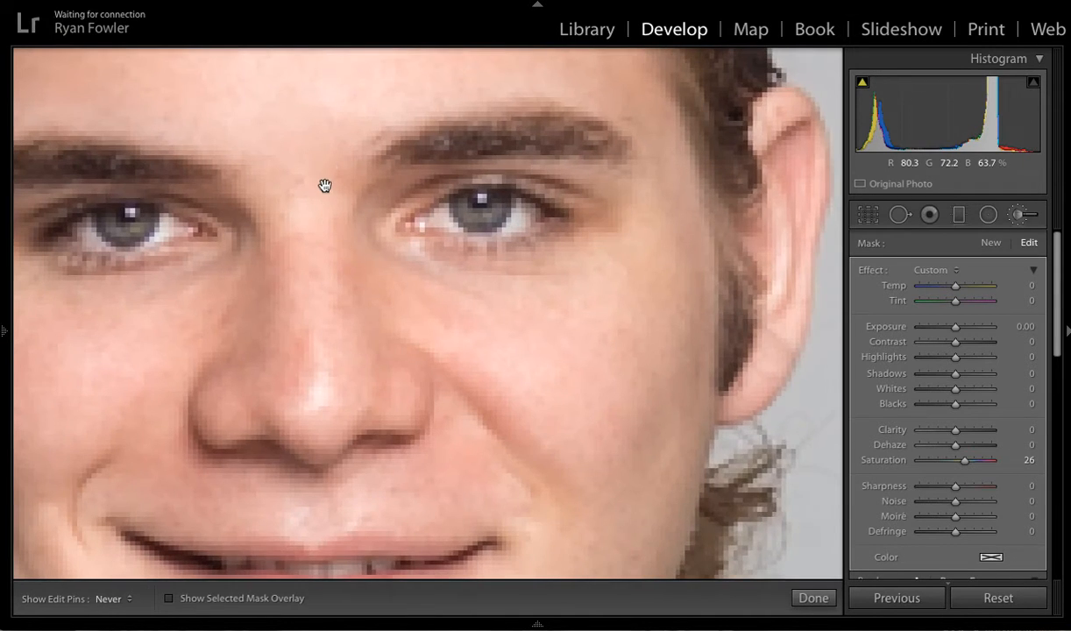
pyautogui.click(324, 185)
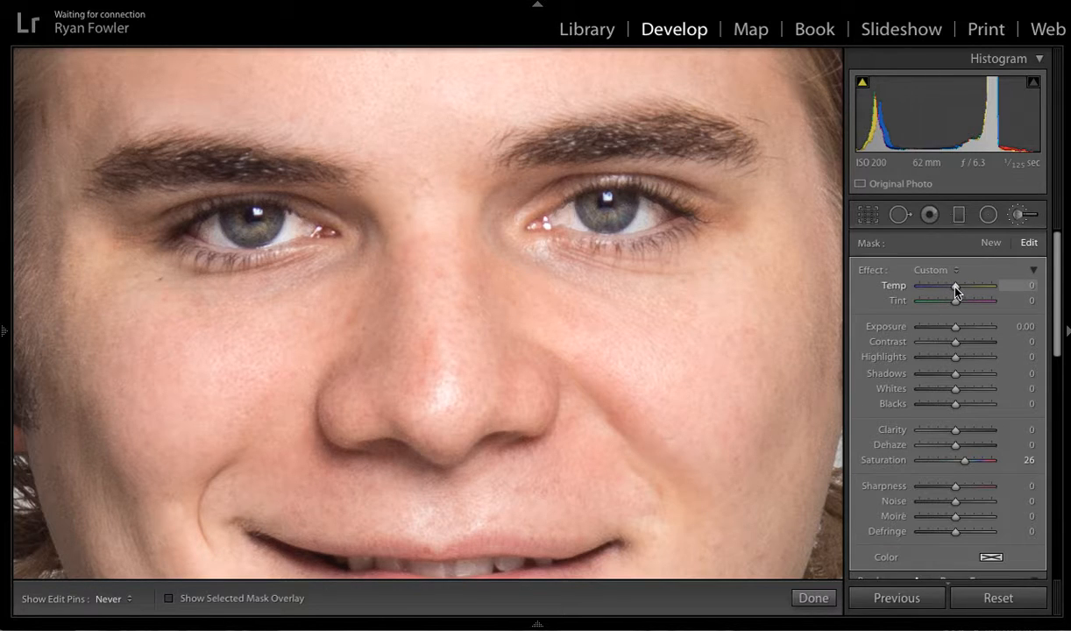
pyautogui.moveTo(955, 286)
pyautogui.mouseDown()
pyautogui.moveTo(946, 286)
pyautogui.moveTo(996, 301)
pyautogui.moveTo(902, 285)
pyautogui.mouseUp()
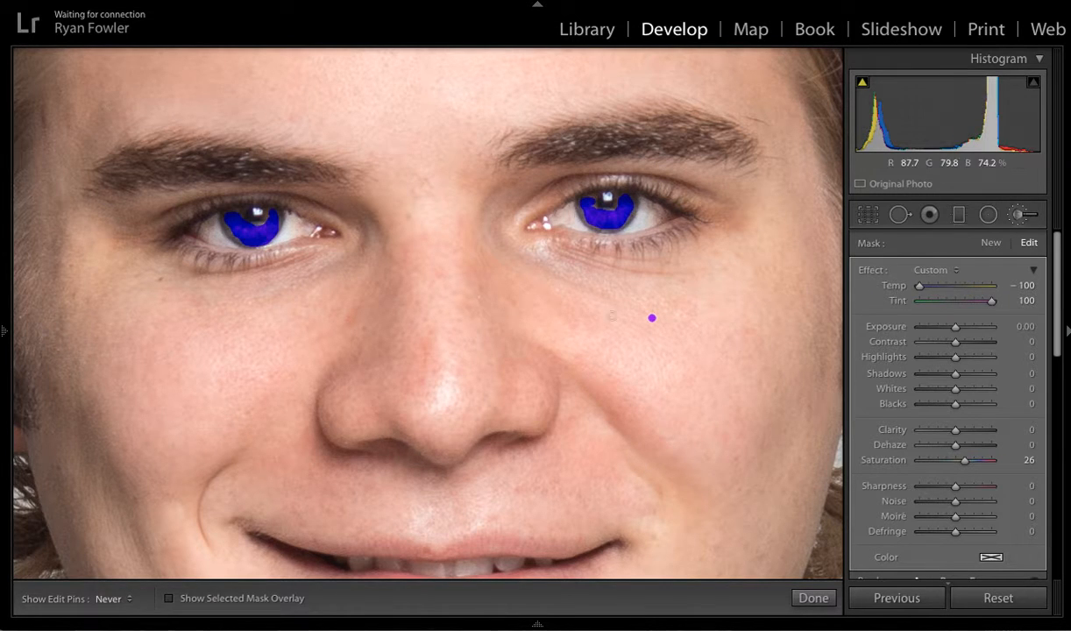
pyautogui.click(652, 319)
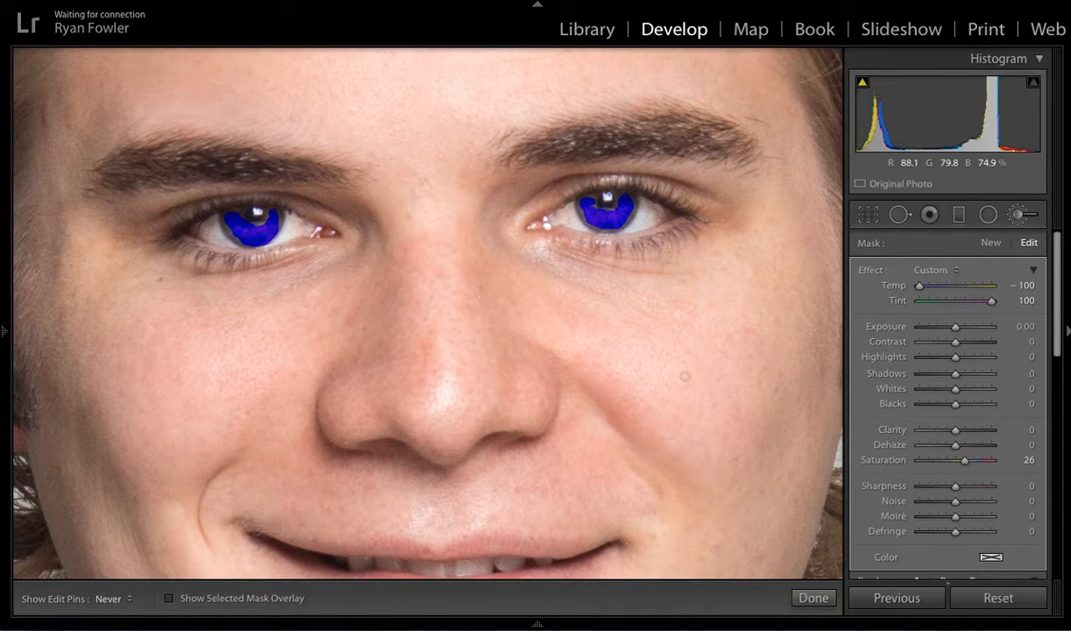
pyautogui.doubleClick(995, 300)
pyautogui.moveTo(918, 285); pyautogui.dragTo(923, 286)
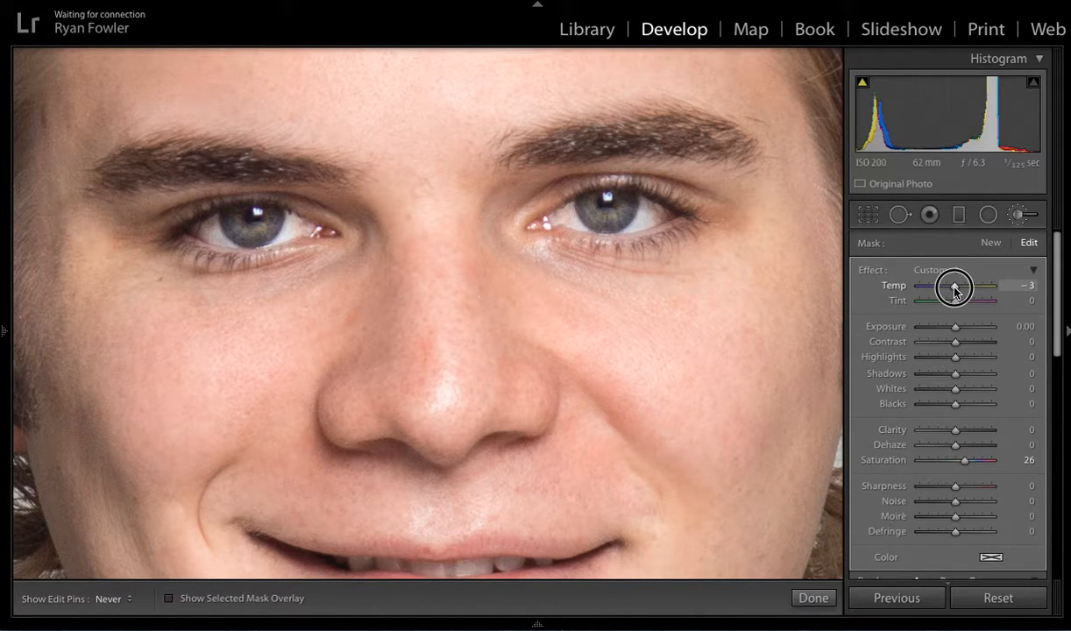
# Step: Set the iris mask to Temp -4 and Tint -1, then leave brush editing
pyautogui.moveTo(955, 289); pyautogui.dragTo(956, 289)
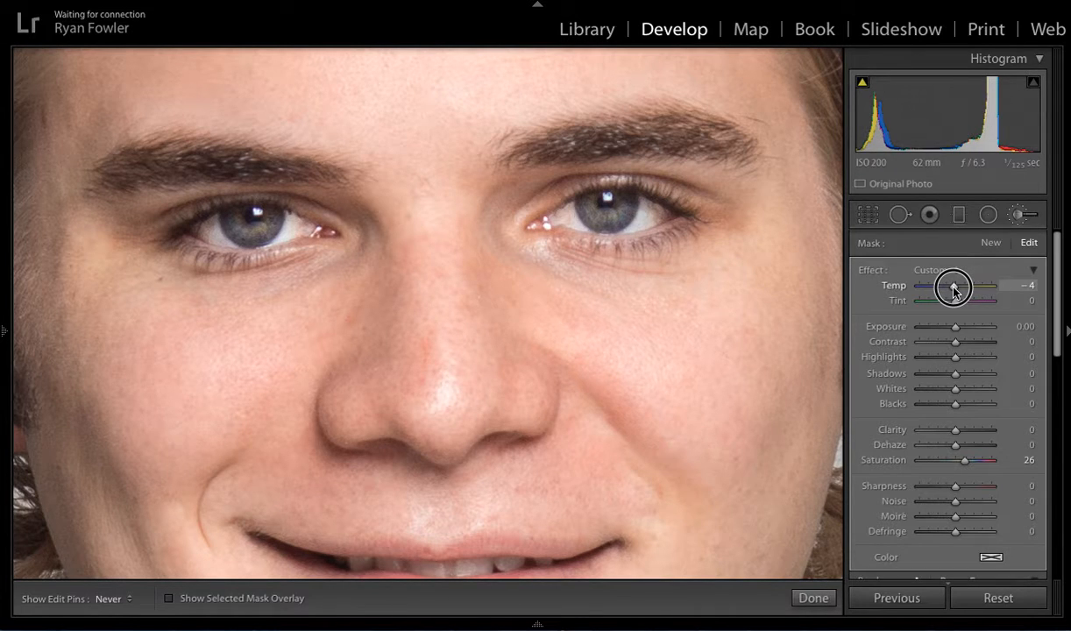
pyautogui.moveTo(955, 301); pyautogui.dragTo(956, 302)
pyautogui.press('z')
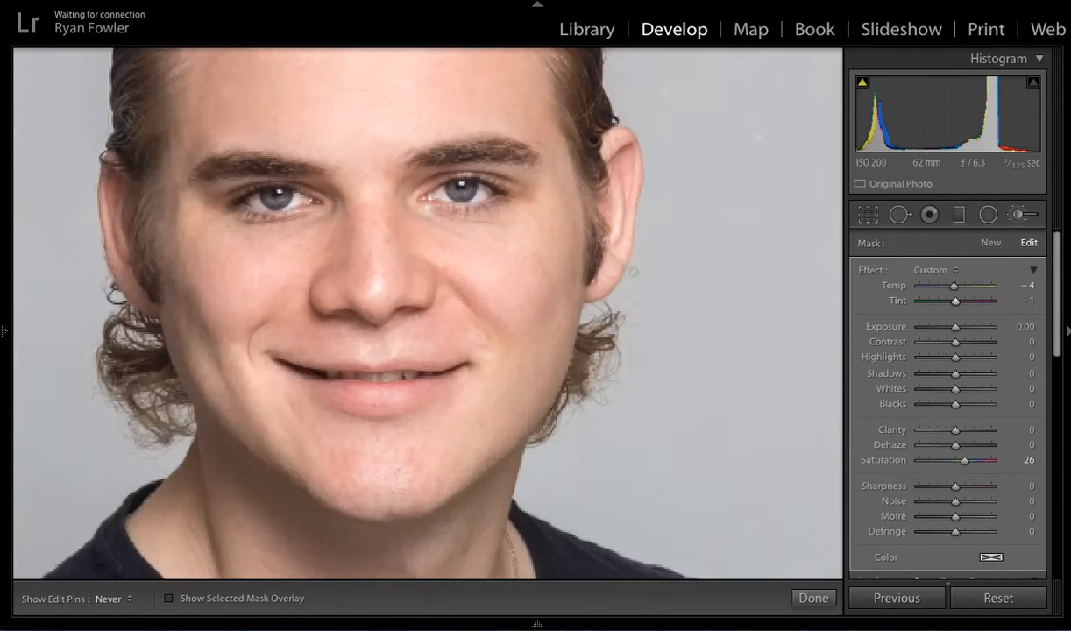
pyautogui.press('z')
pyautogui.click(813, 598)
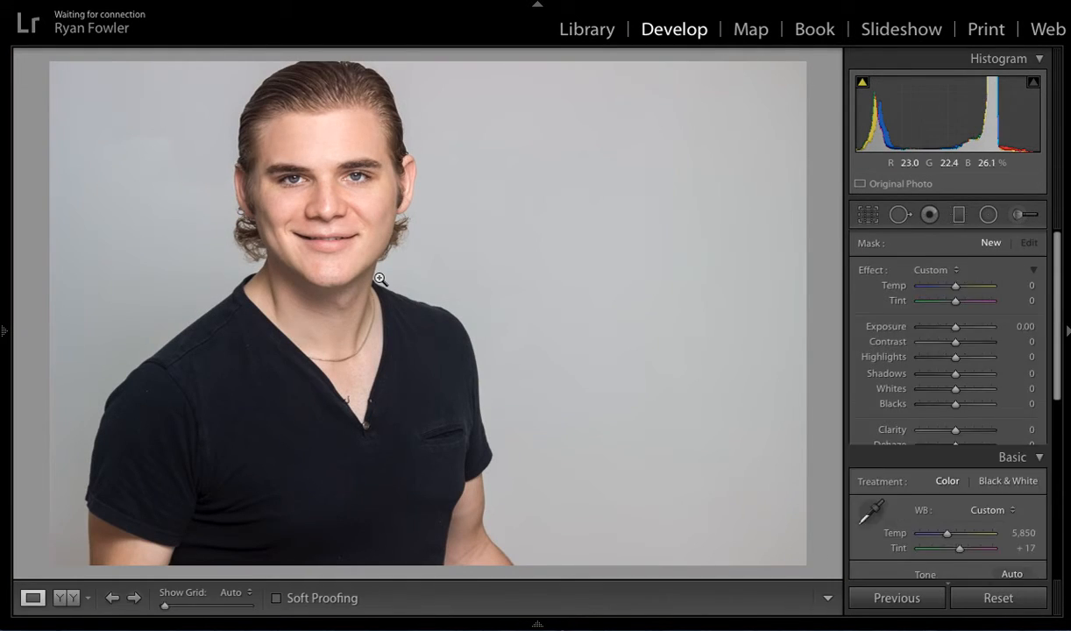